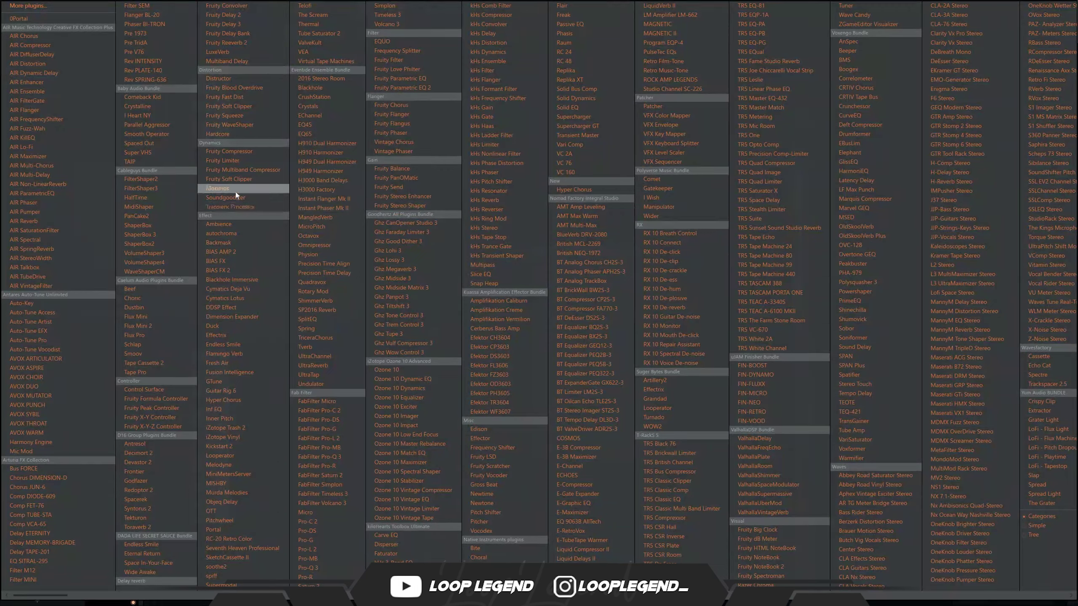
Step: Add two Soundgoodizer effects to the Kontakt 7 mixer track and play the pattern
left_click(237, 199)
left_click(606, 281)
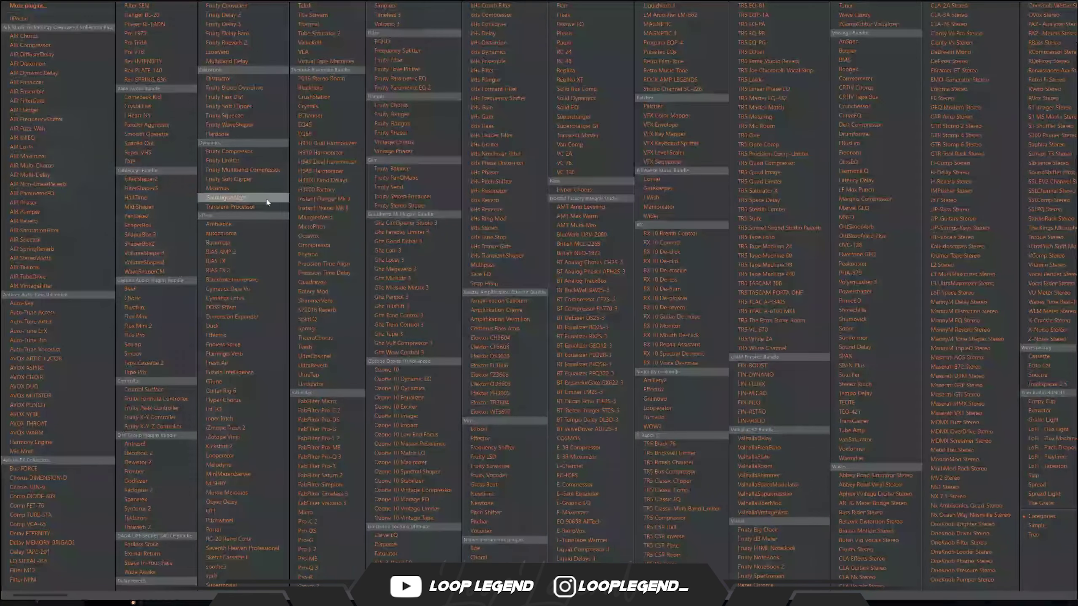
left_click(266, 198)
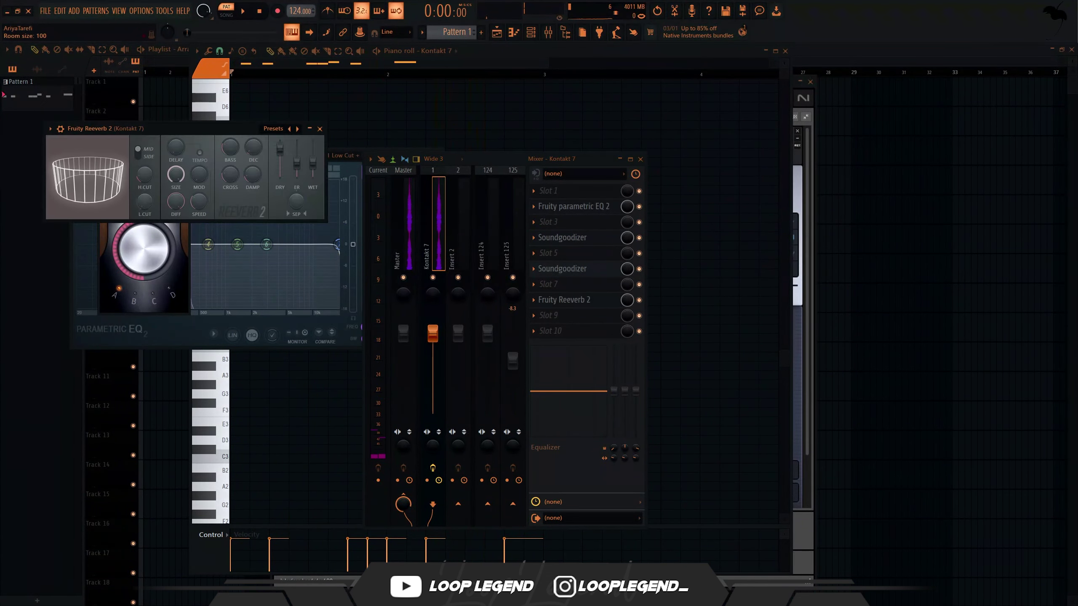
key("space")
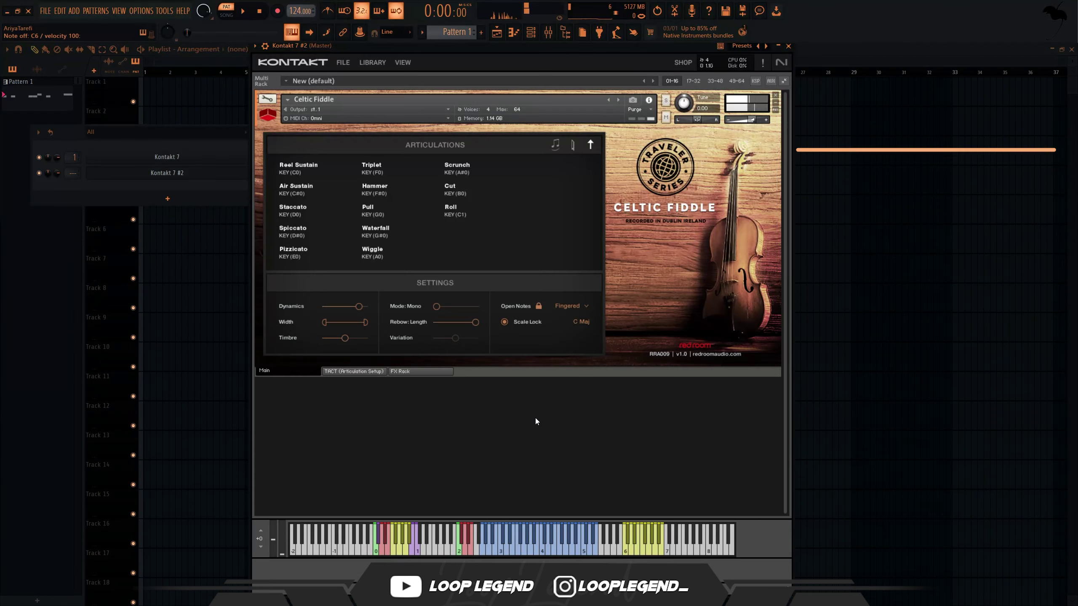
Step: Add a G4 note to the Celtic Fiddle's piano roll, shorten it and shift it to start just after the opening D5 note
left_click(517, 36)
left_click(389, 283)
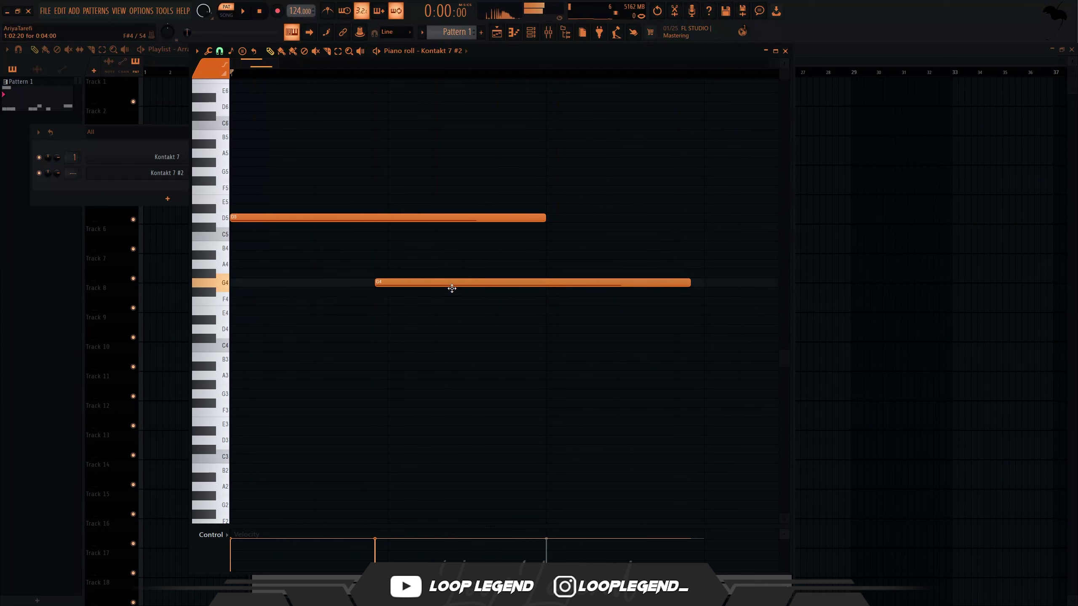
left_click_drag(451, 288, 336, 285)
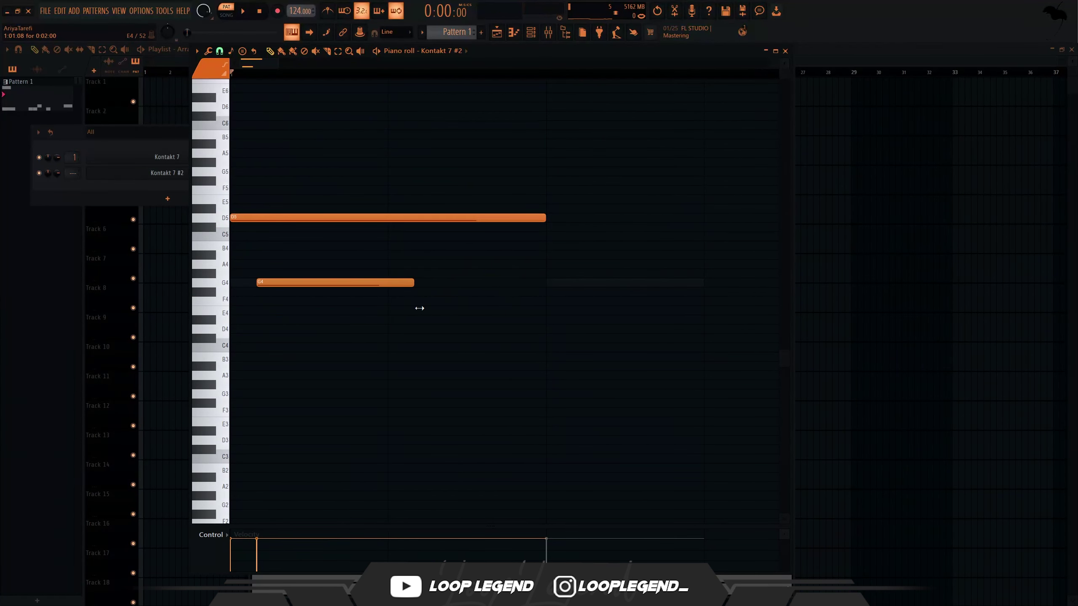
mouse_move(405, 292)
left_mouse_down()
mouse_move(420, 263)
mouse_move(475, 291)
left_mouse_up()
Step: Add a G5 note overlapping the end of the opening D5 note, adjust its length and play the pattern
left_click_drag(477, 343, 563, 209)
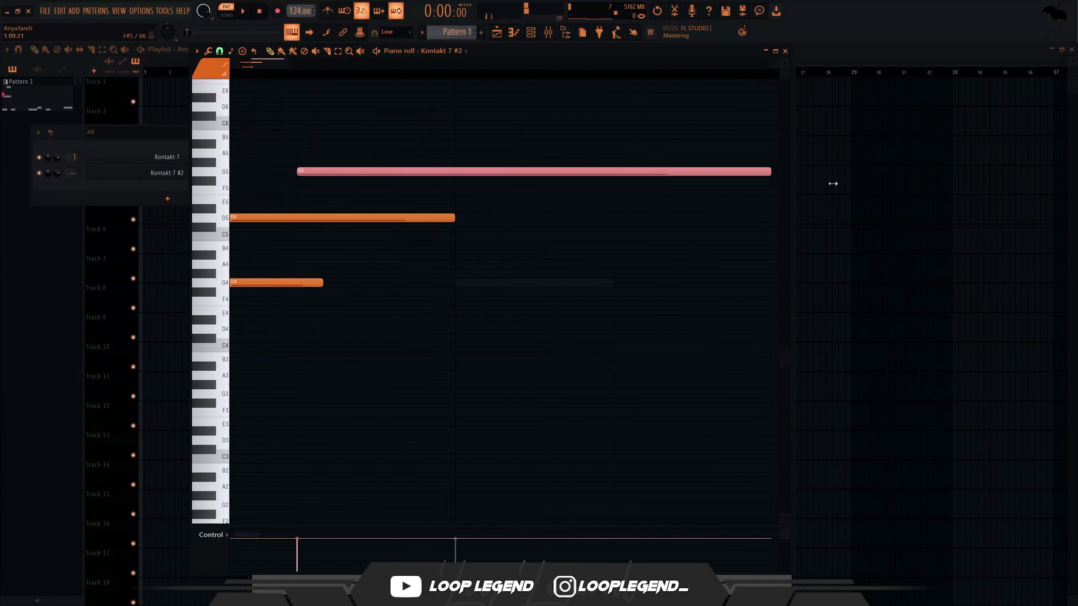
left_click_drag(833, 184, 721, 199)
key("space")
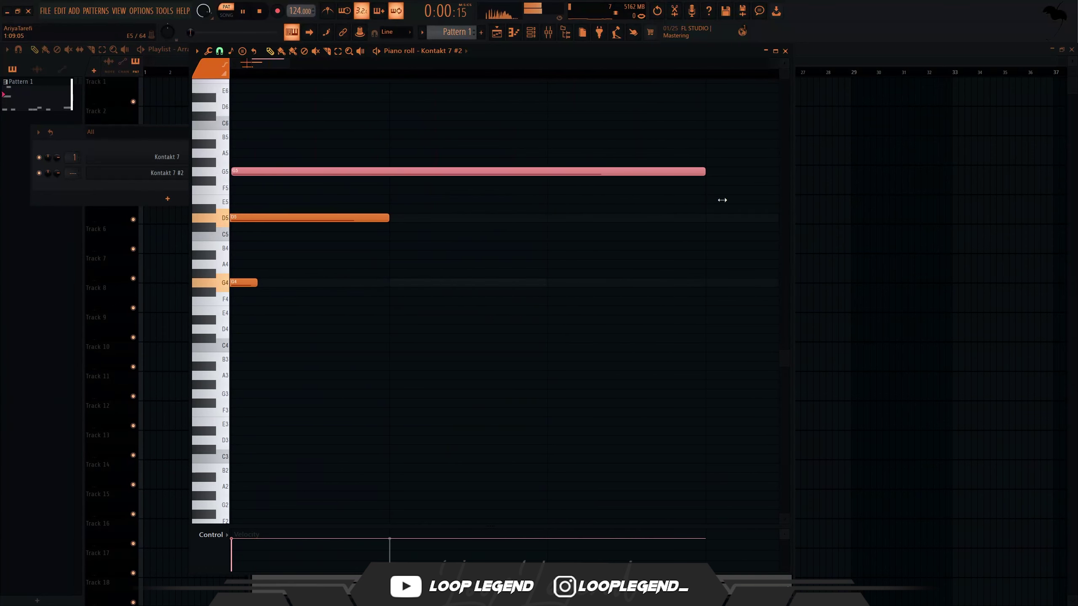
Step: Move the long keyswitch note to C3 to trigger the Roll articulation, then stop playback
scroll(594, 235, "down", 5)
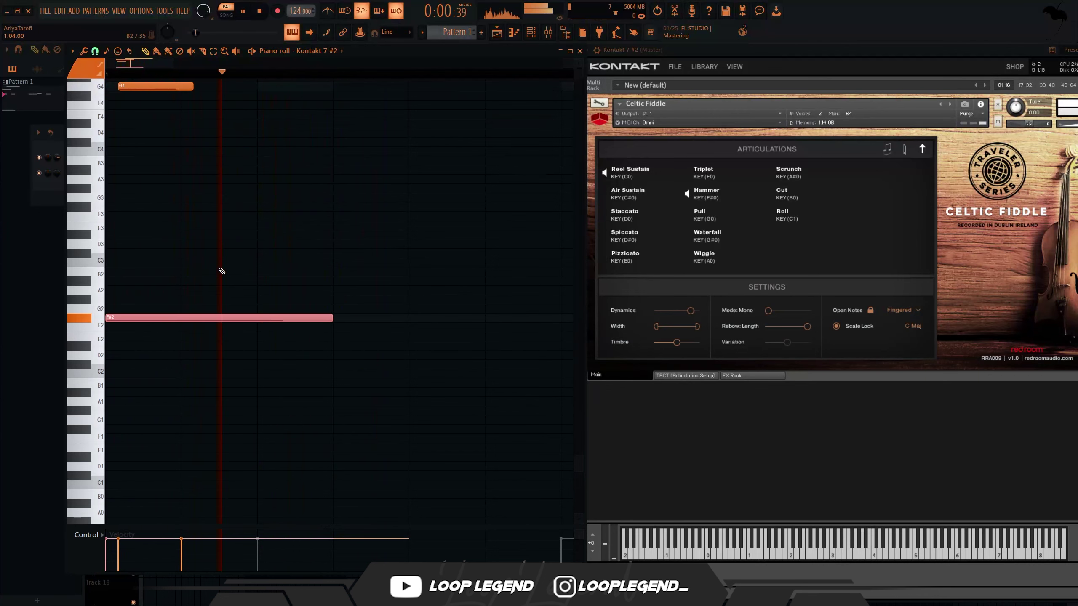
left_click_drag(194, 318, 193, 263)
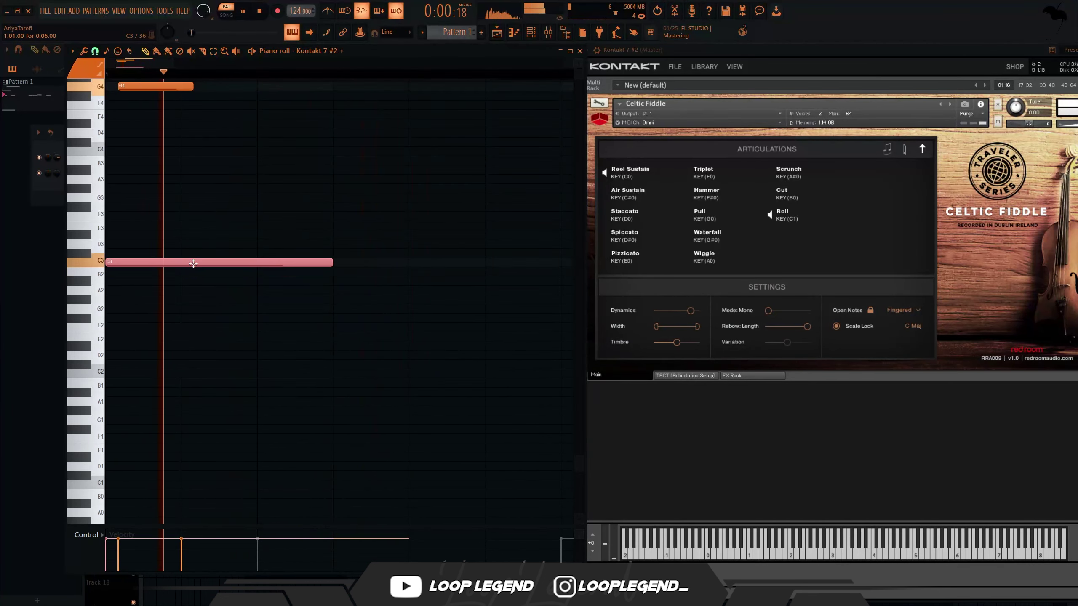
scroll(224, 241, "up", 6)
key("space")
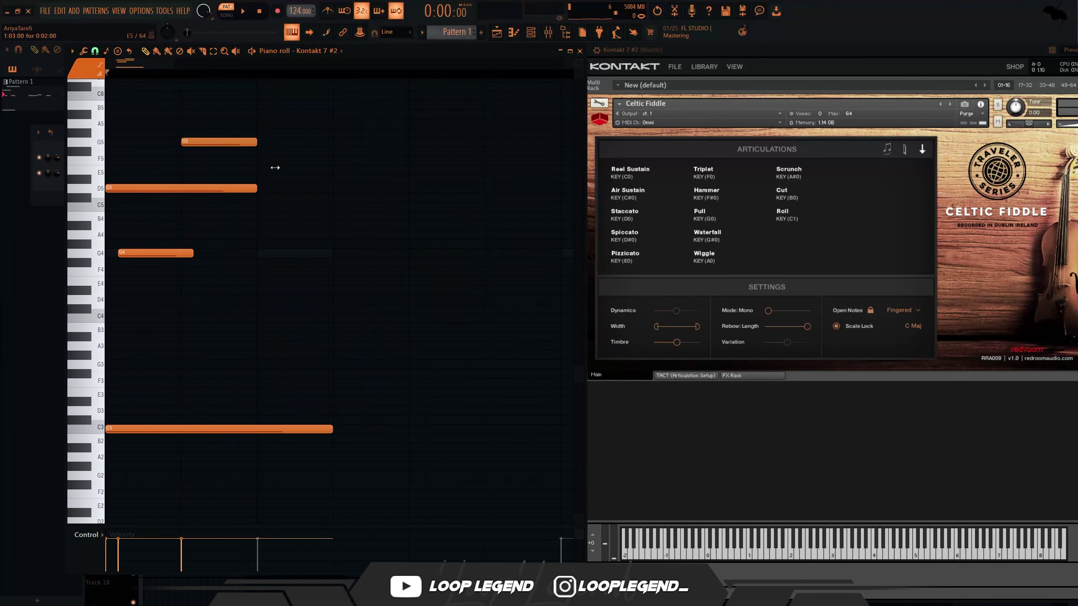
Step: Extend the fiddle phrase with a second D5 note followed by a G4 note, and lengthen the C3 keyswitch note beneath them
left_click(272, 189)
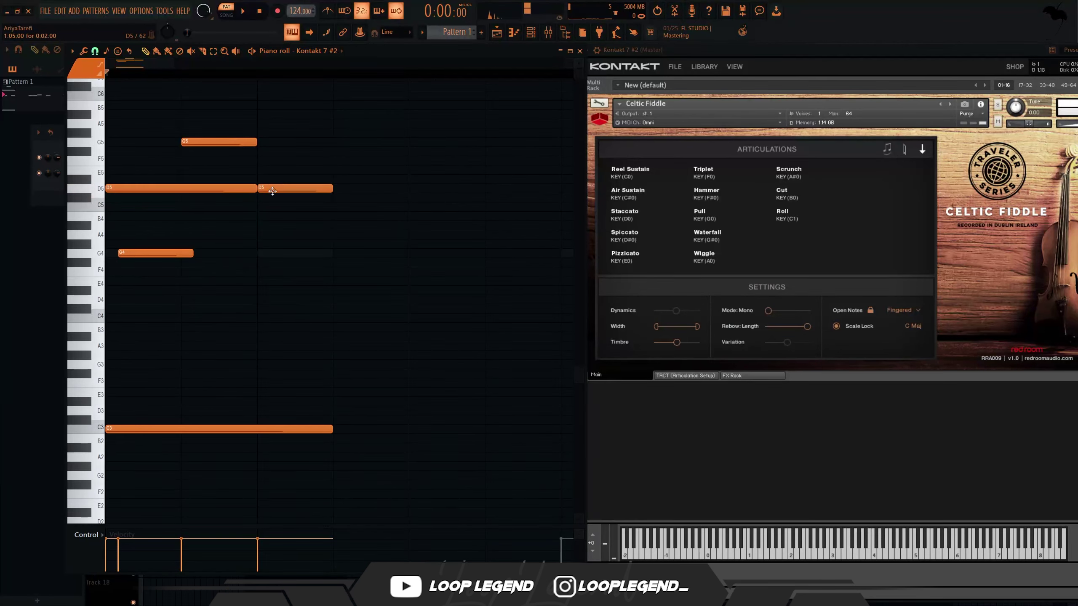
left_click(340, 255)
left_click_drag(397, 436, 473, 435)
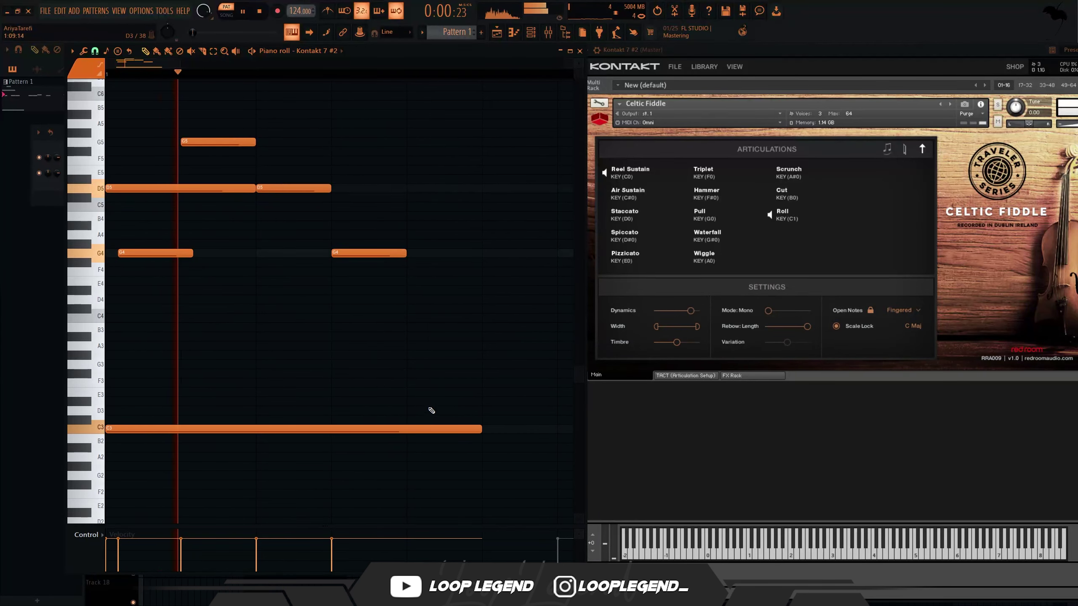
Step: Duplicate the fiddle phrase with its C3 keyswitch note directly after the original and toggle playback
scroll(414, 361, "down", 2)
key("ctrl+b")
key("space")
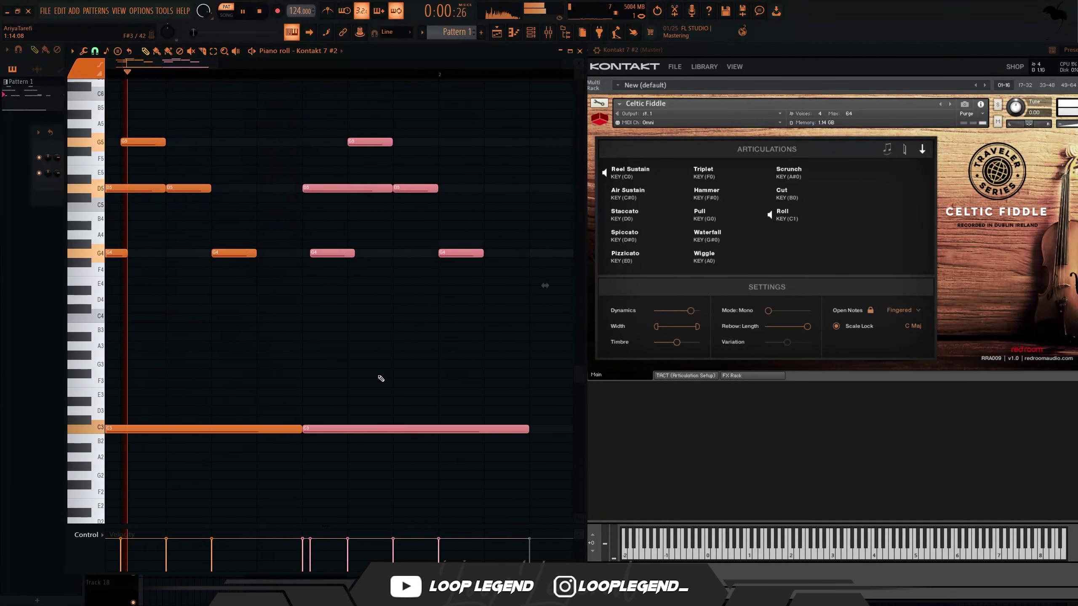
Step: Try transposing the whole duplicated phrase, including its keyswitch note, up one octave
key("ctrl+Up")
key("space")
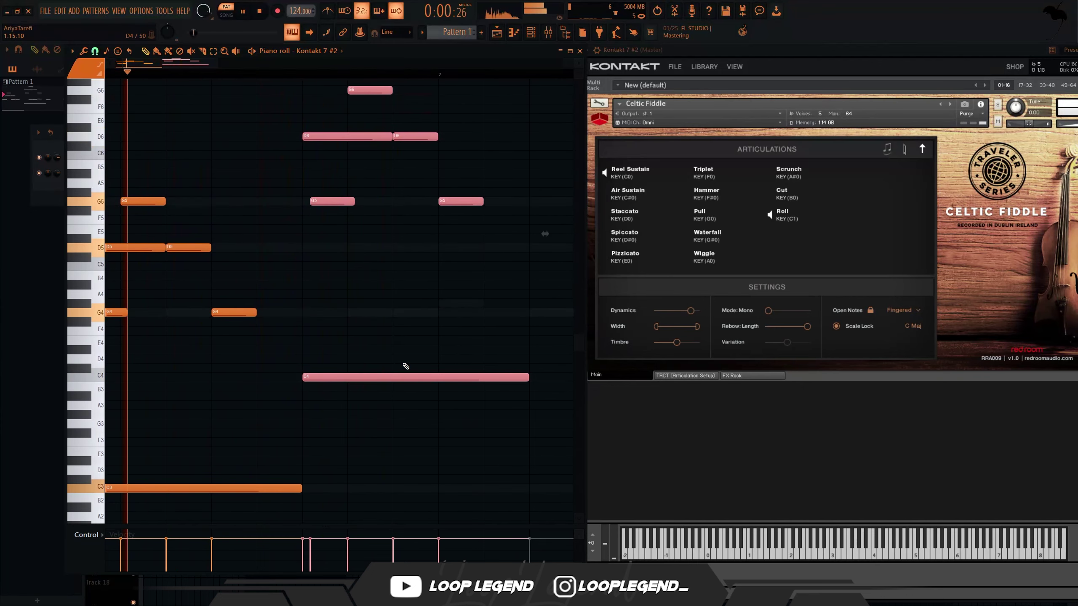
key("ctrl+Down")
Step: Transpose only the duplicated melody notes up one octave, leaving the C3 keyswitch note in place
left_click_drag(538, 363, 234, 33)
key("space")
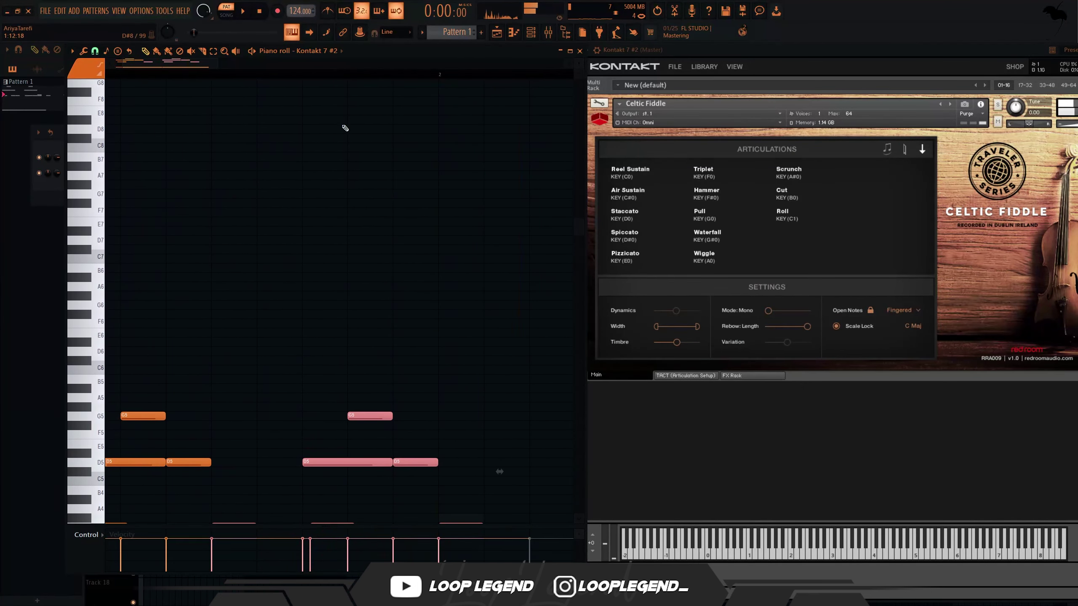
scroll(403, 255, "down", 4)
left_click_drag(486, 417, 286, 185)
key("ctrl+Up")
left_click(383, 260)
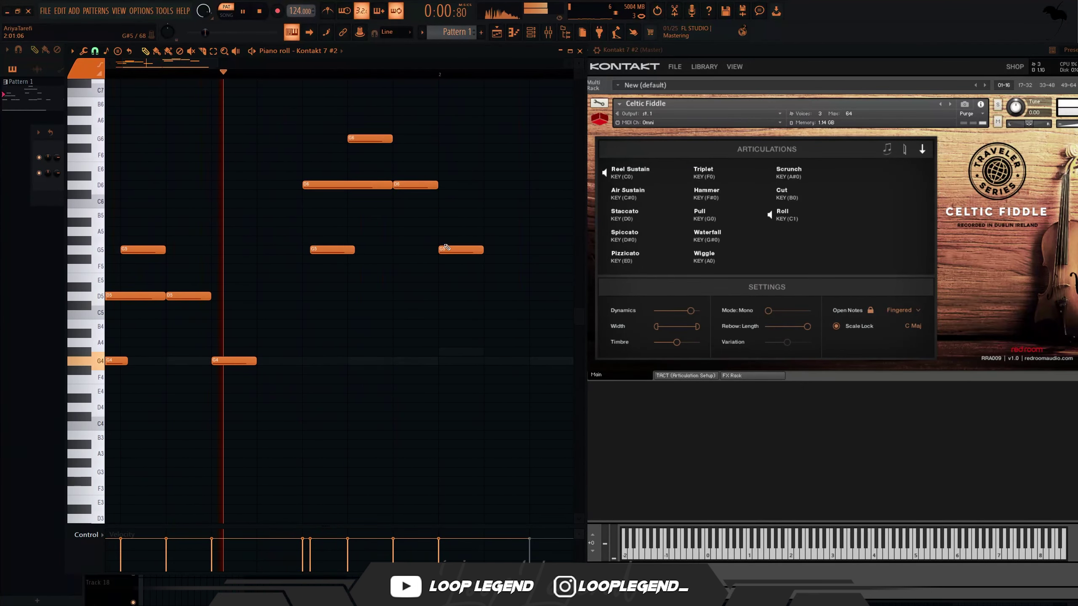
Step: Delete the last G5 note of the second phrase and lower its G6 note to G#5
left_click_drag(454, 249, 454, 241)
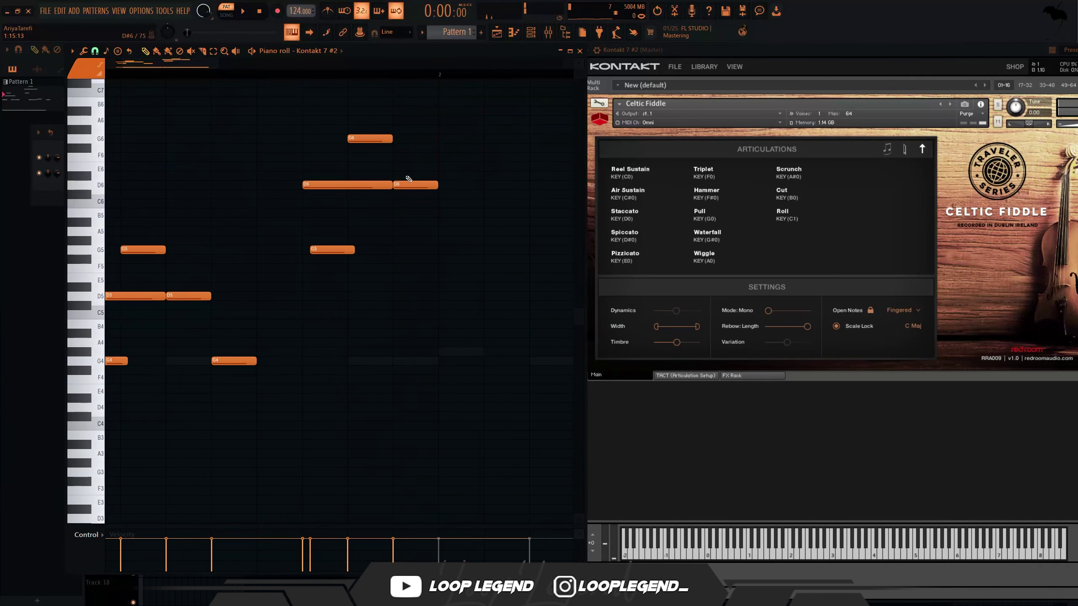
left_click_drag(413, 169, 337, 315)
scroll(356, 318, "down", 6)
key("space")
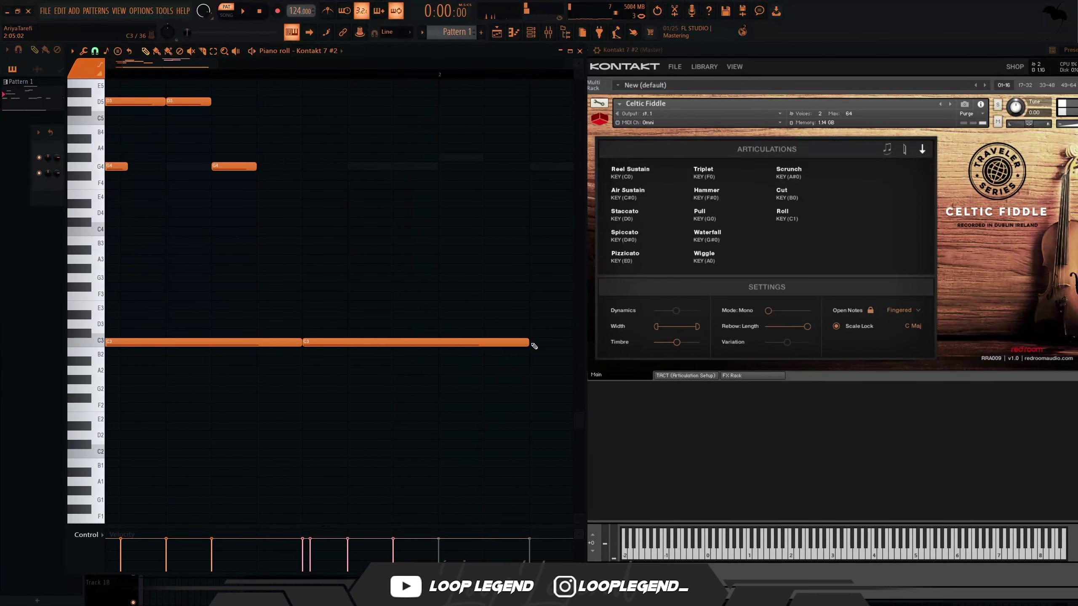
Step: Duplicate the complete two-part fiddle sequence directly after itself
key("ctrl+b")
scroll(441, 373, "down", 4)
scroll(255, 325, "up", 6)
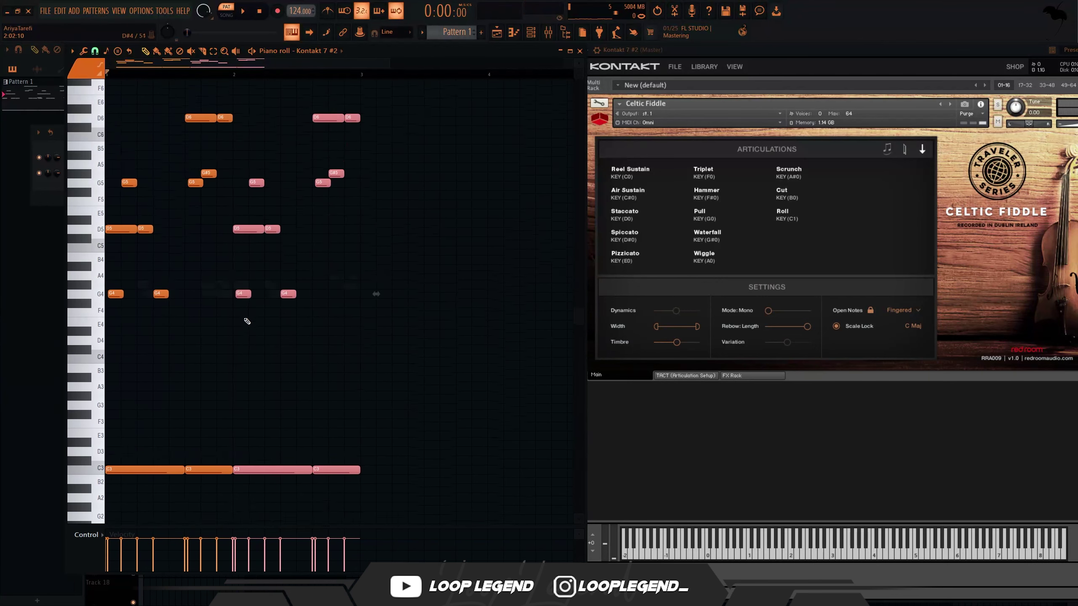
scroll(191, 298, "up", 4)
Step: Lower the first G#5 note to G5 and the first pair of D6 notes by one octave, and listen to the result
left_click_drag(288, 221, 316, 253)
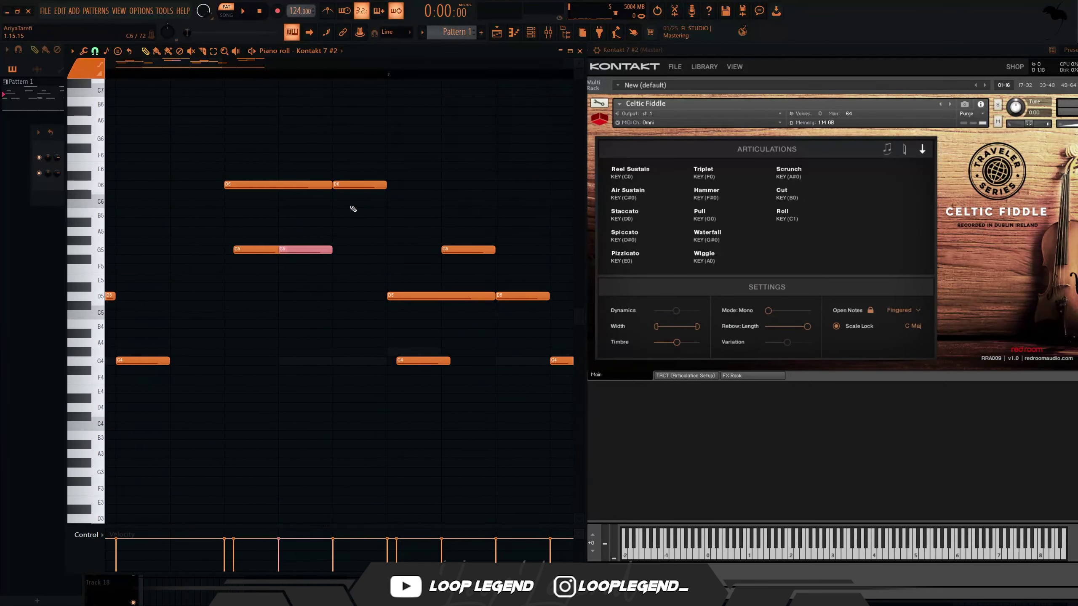
left_click_drag(353, 209, 297, 172)
key("ctrl+Down")
key("space")
scroll(212, 337, "down", 2)
scroll(214, 327, "down", 3)
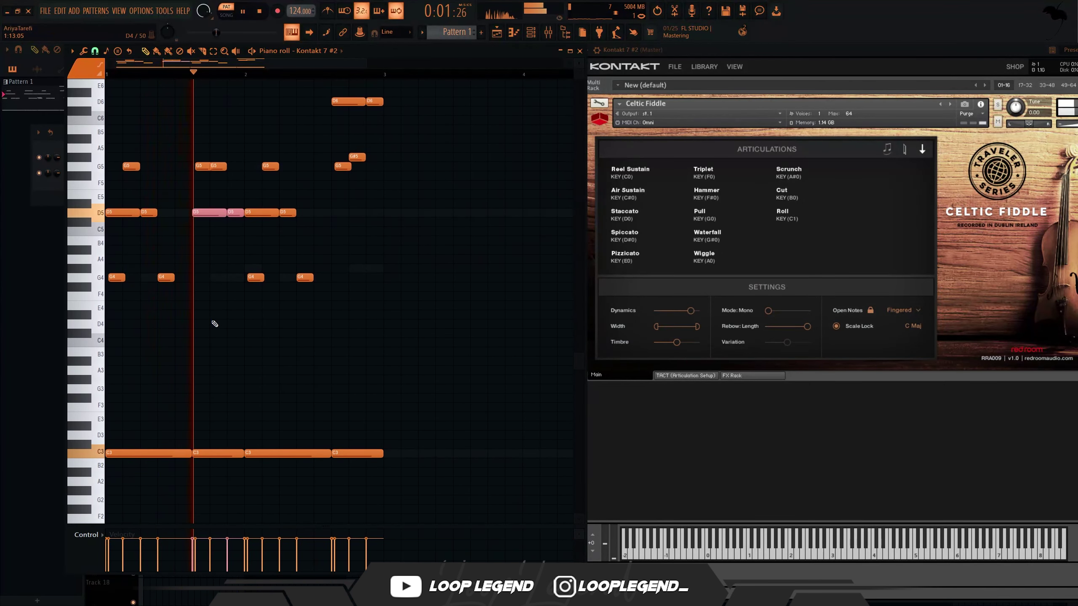
scroll(214, 324, "up", 5)
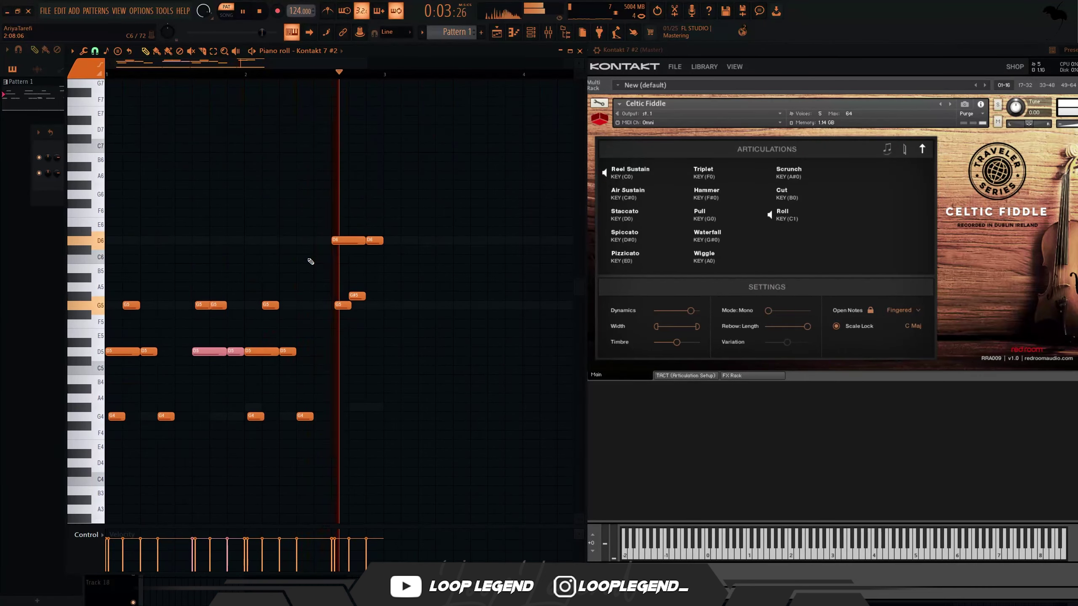
Step: Lower the remaining G#5 note near the end of the sequence by one semitone
scroll(331, 271, "down", 3)
left_click_drag(369, 253, 354, 197)
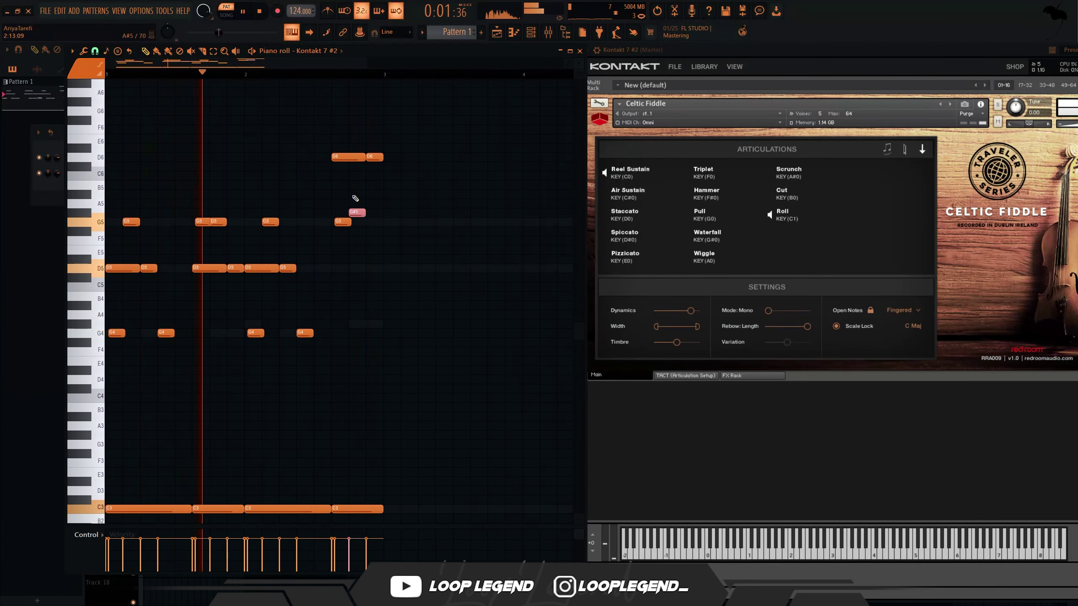
key("shift+Down")
Step: Add Fruity Flanger to slot 5 of the Kontakt 7 #2 mixer track and toggle playback
key("F6")
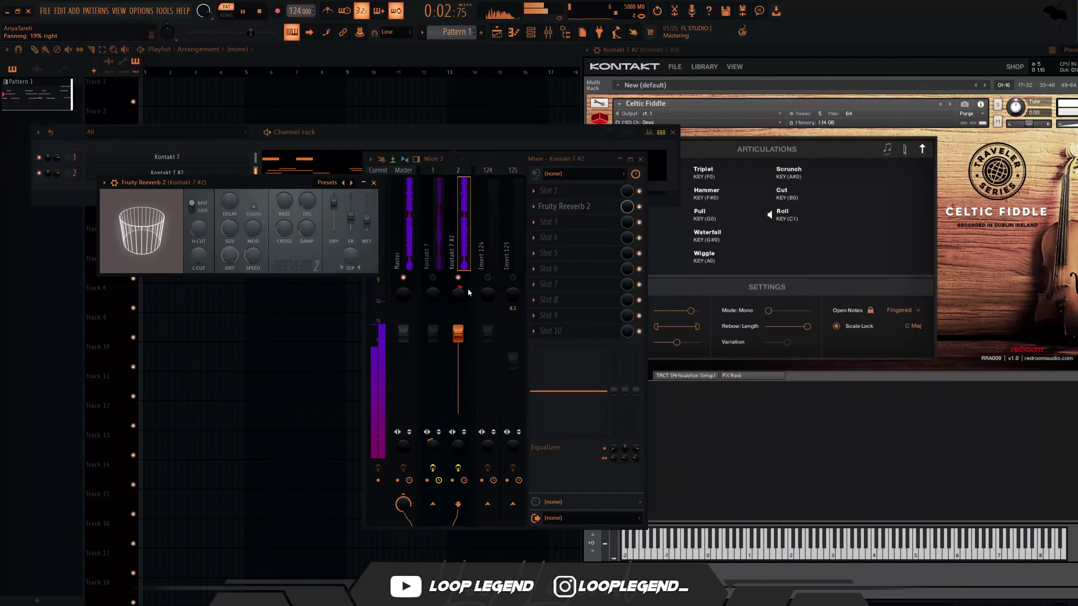
left_click(552, 253)
left_click(410, 117)
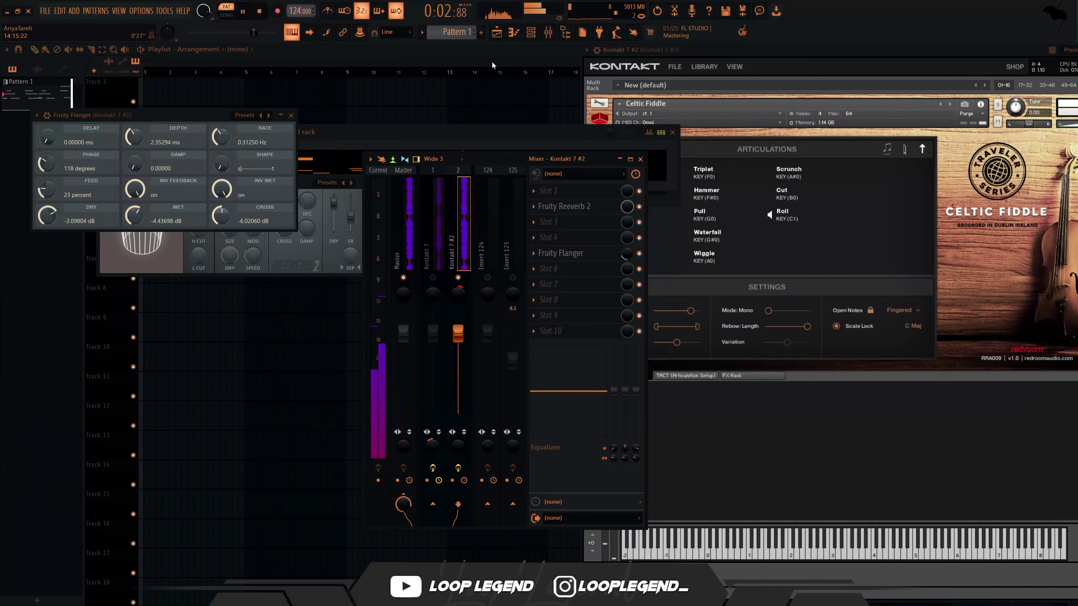
key("space")
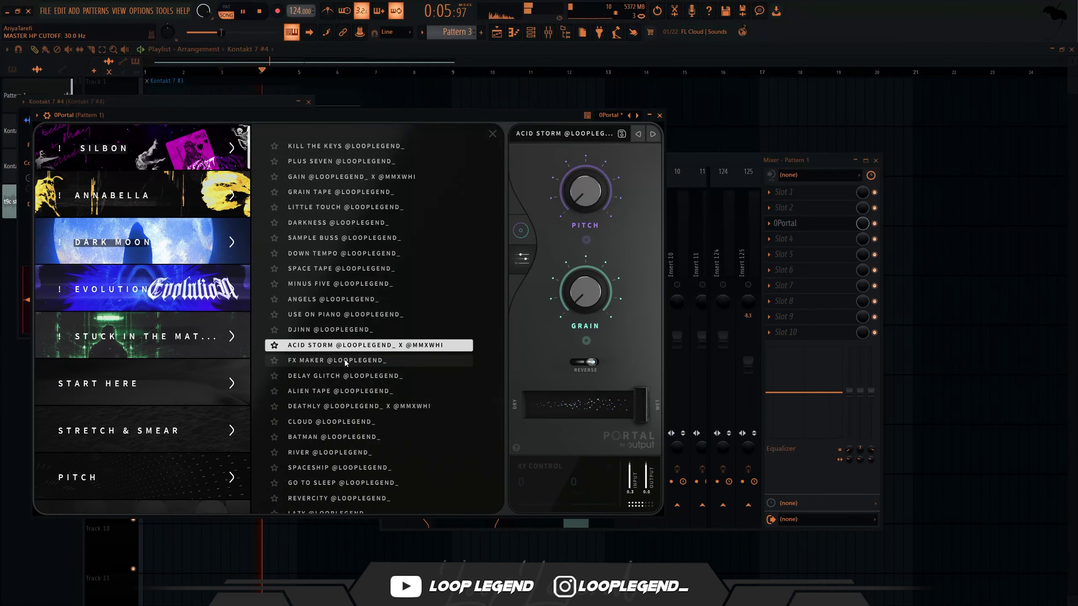
Step: Audition Portal's FX Maker, Delay Glitch and Deathly presets on the Pattern 1 mixer track, and load the Cloud preset
left_click(344, 360)
left_click(334, 379)
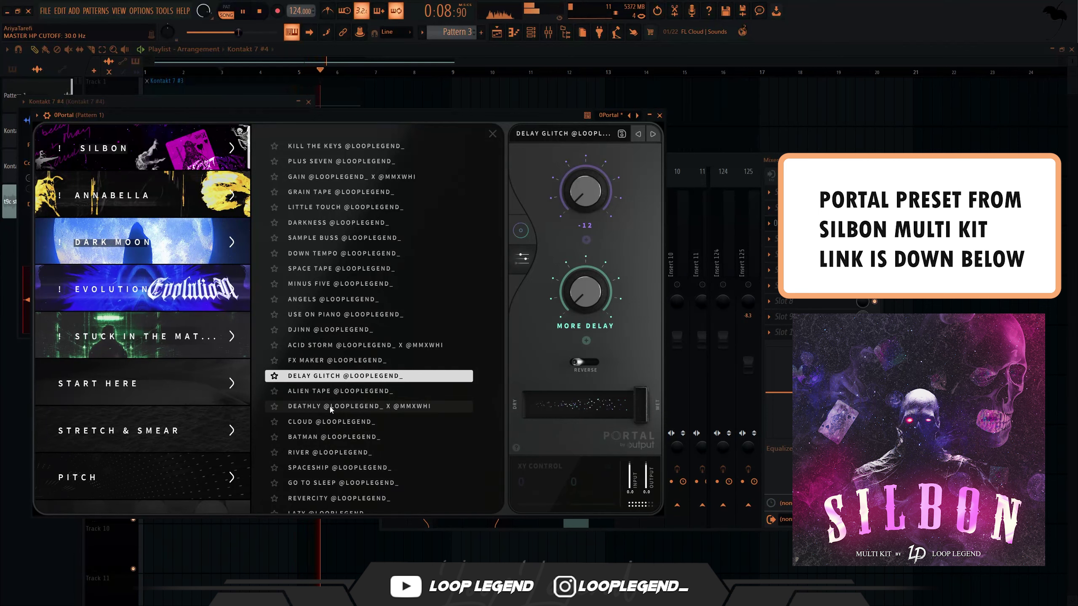
left_click(330, 407)
left_click(313, 423)
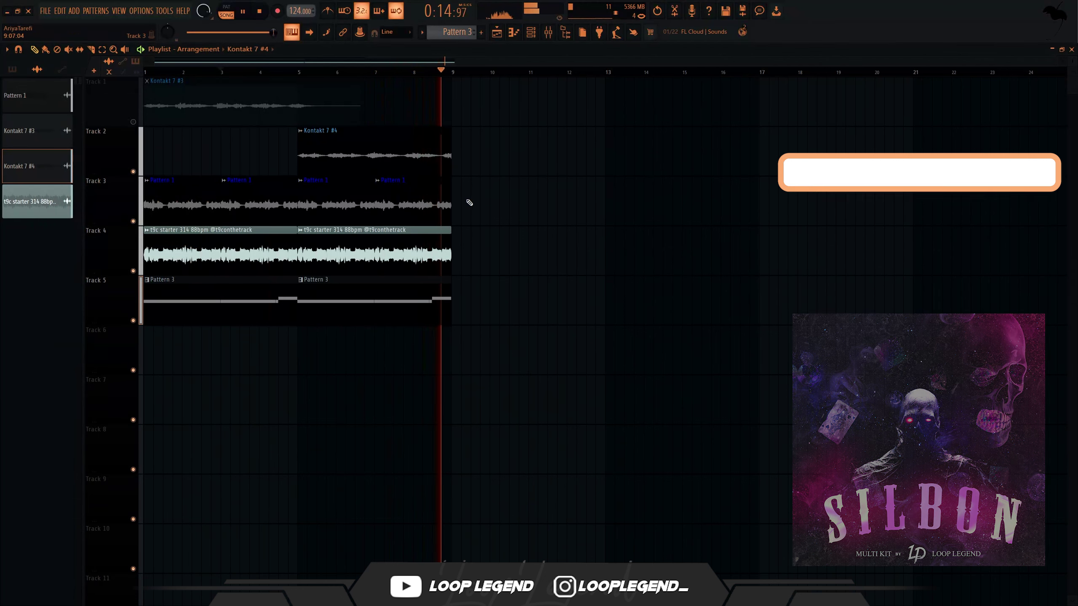
Step: Select the Pattern 1 clips on Track 3, and set Fruity PanOMatic's LFO shape to Triangle on the consolidated audio during playback
left_click_drag(465, 178, 348, 224)
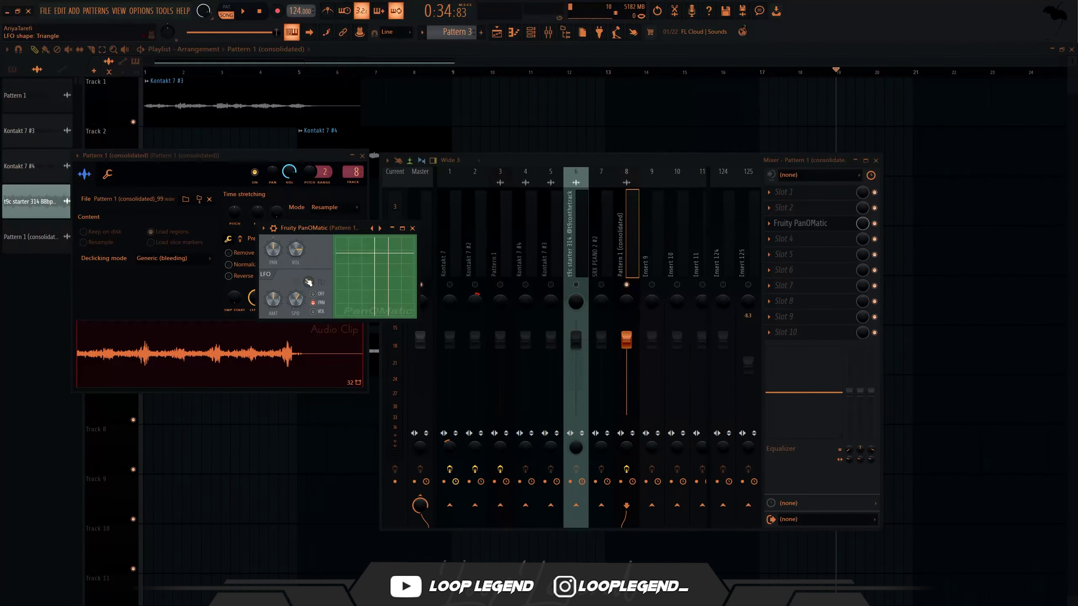
key("space")
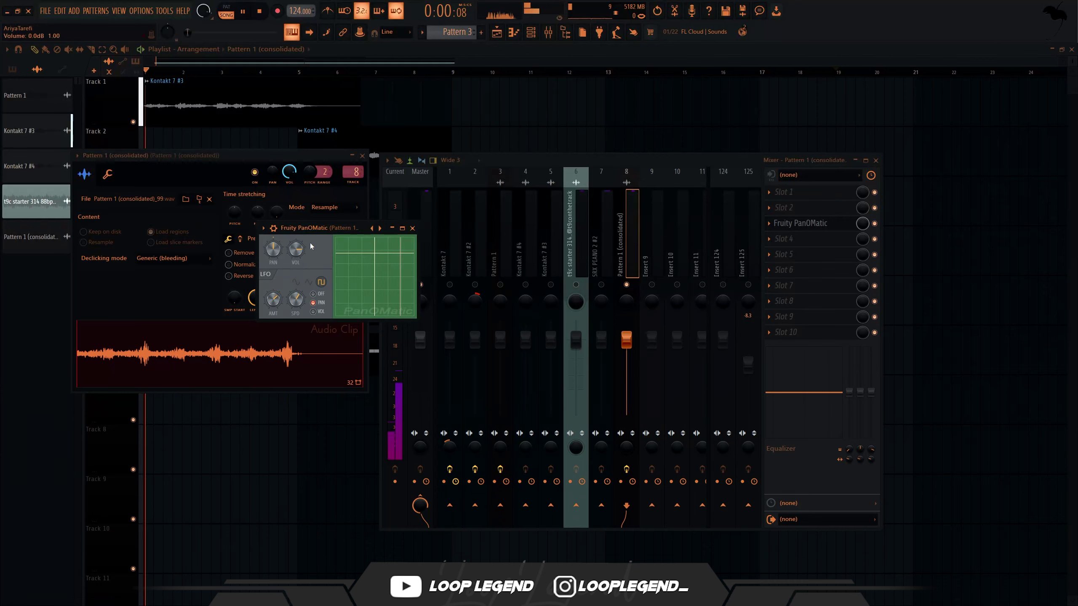
left_click(309, 282)
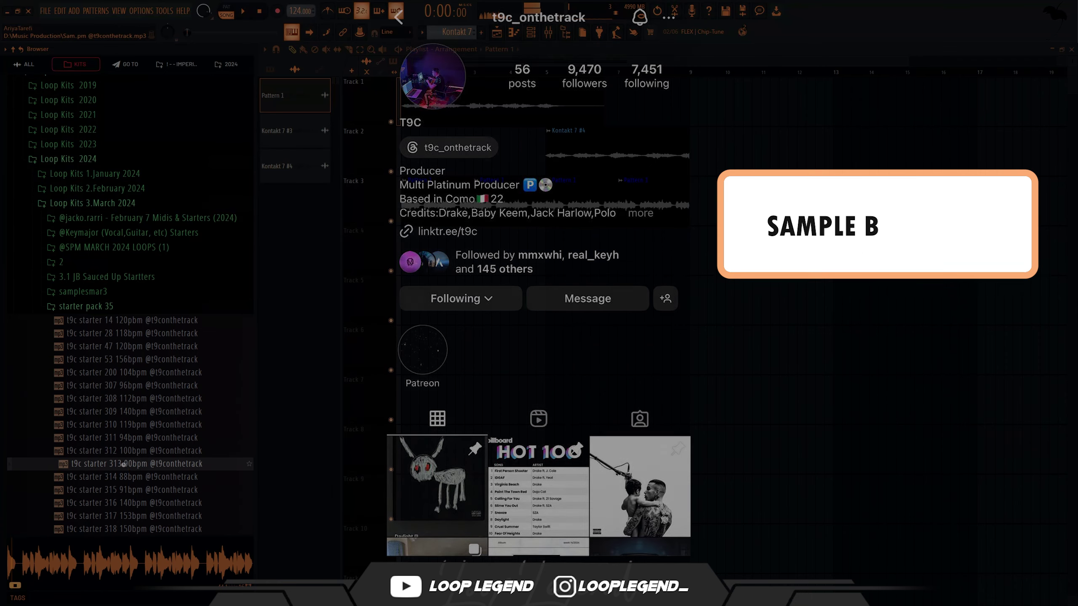
Step: Preview the t9c starter 314 88bpm sample, place it at the start of Track 5 and open its audio clip settings
left_click(121, 480)
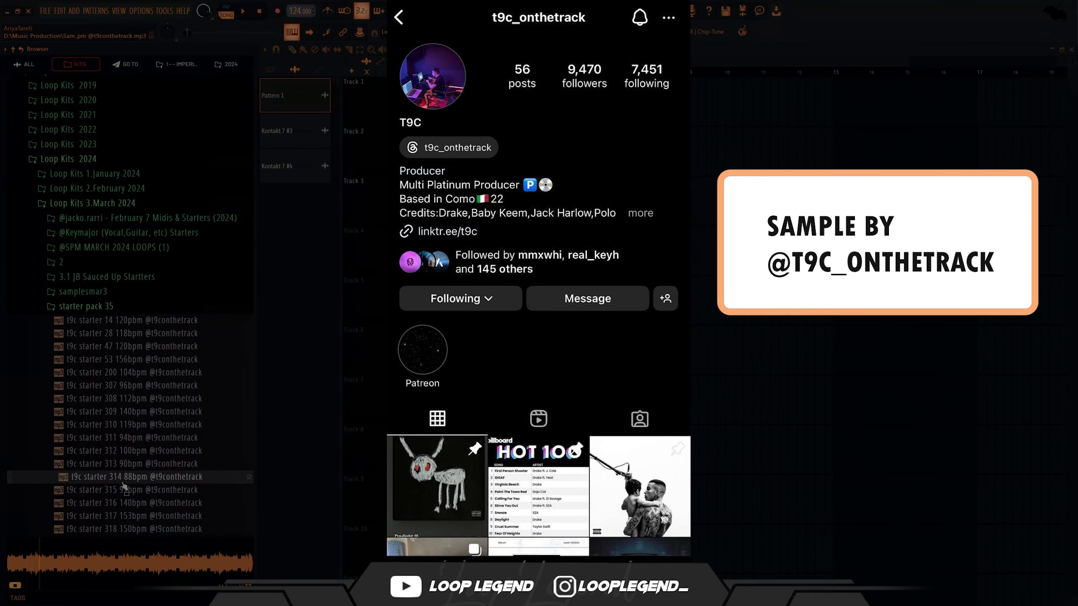
left_click_drag(150, 484, 552, 312)
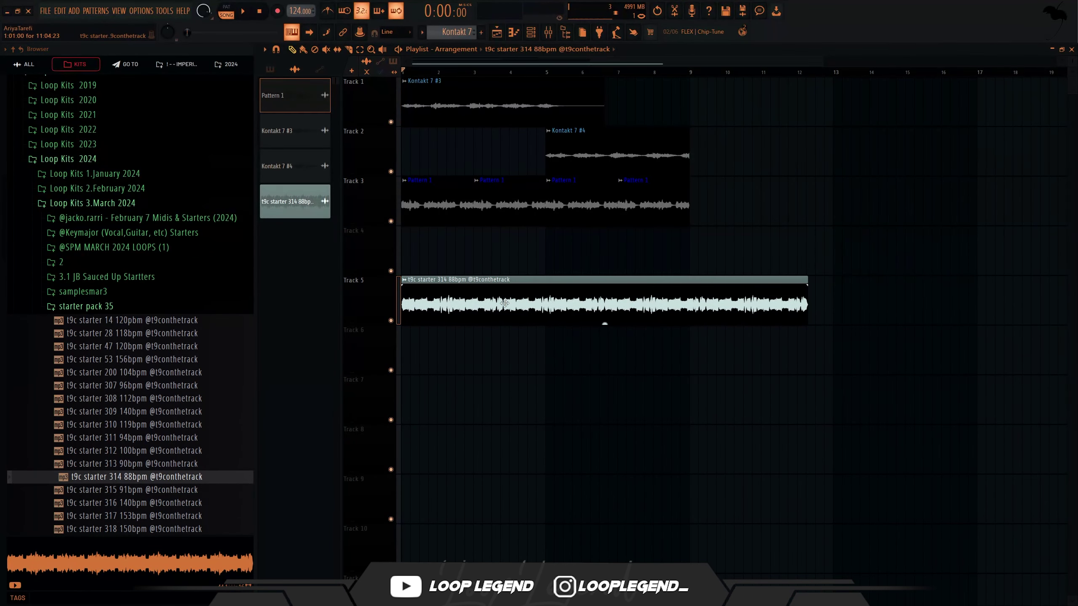
double_click(474, 312)
Step: Try setting the project tempo to 80 BPM
right_click(304, 9)
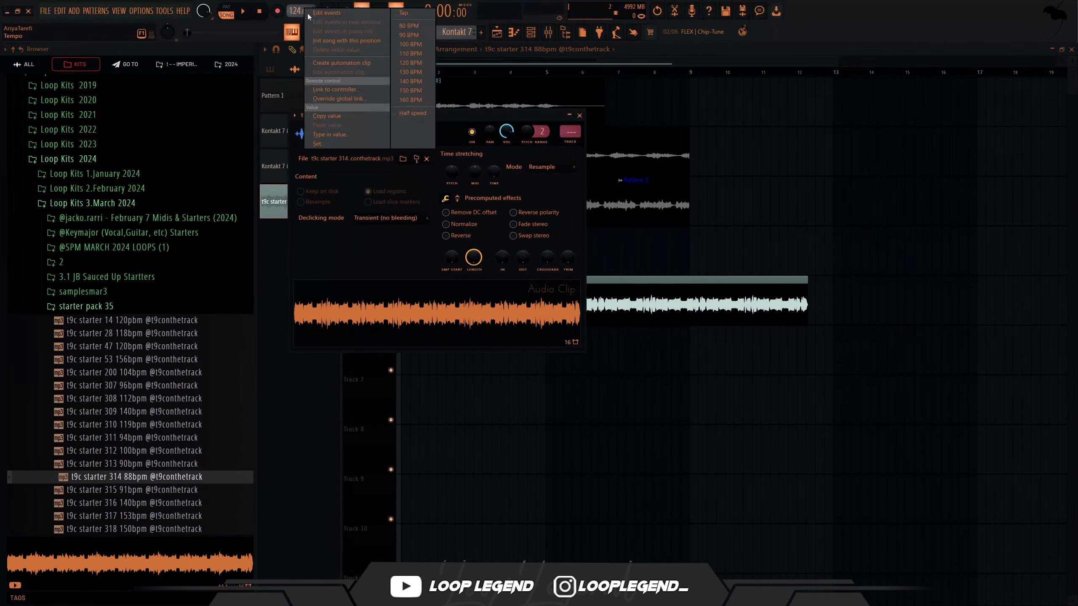
left_click(409, 27)
key("ctrl+z")
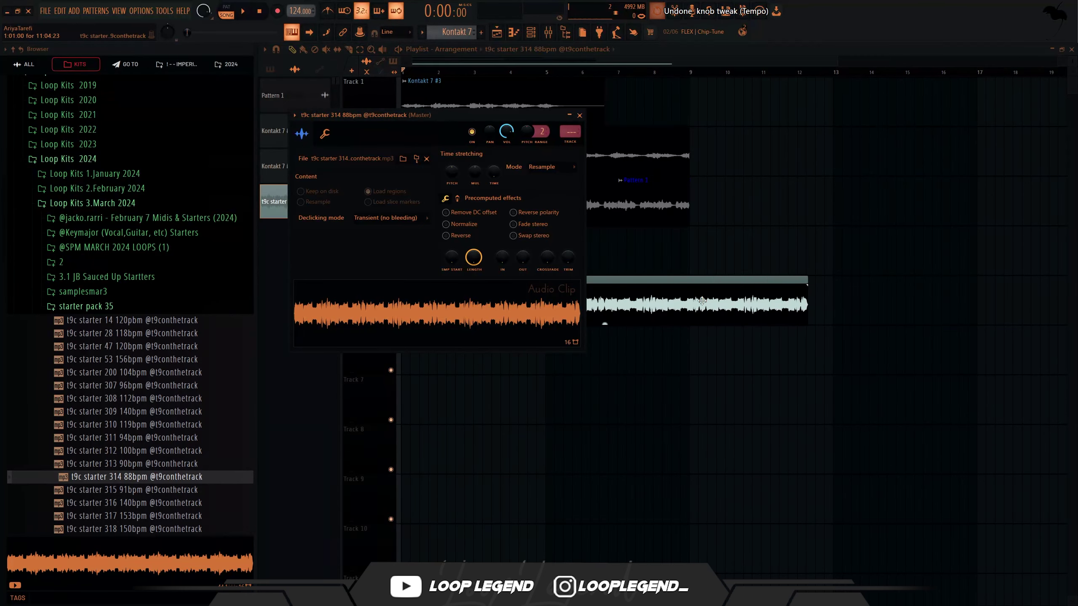
Step: Adjust the time-stretching time of the t9c starter 314 88bpm audio clip
left_click_drag(490, 178, 493, 182)
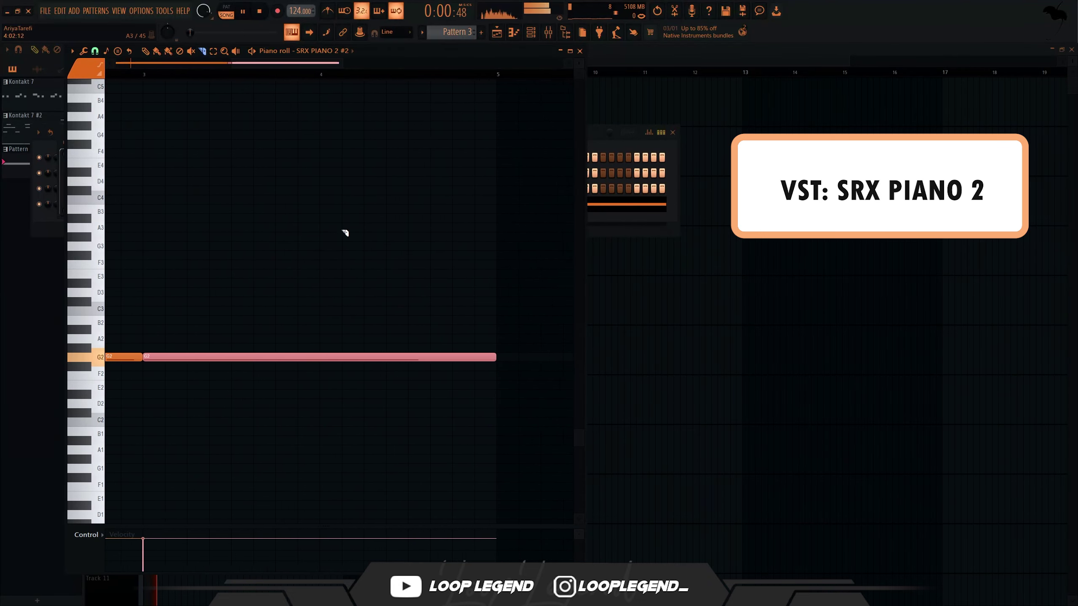
Step: Slice the long G2 note in Pattern 3's SRX PIANO 2 #2 part and raise its ending in bar 4 to G#2
left_click_drag(432, 462, 433, 463)
key("shift+Up")
key("p")
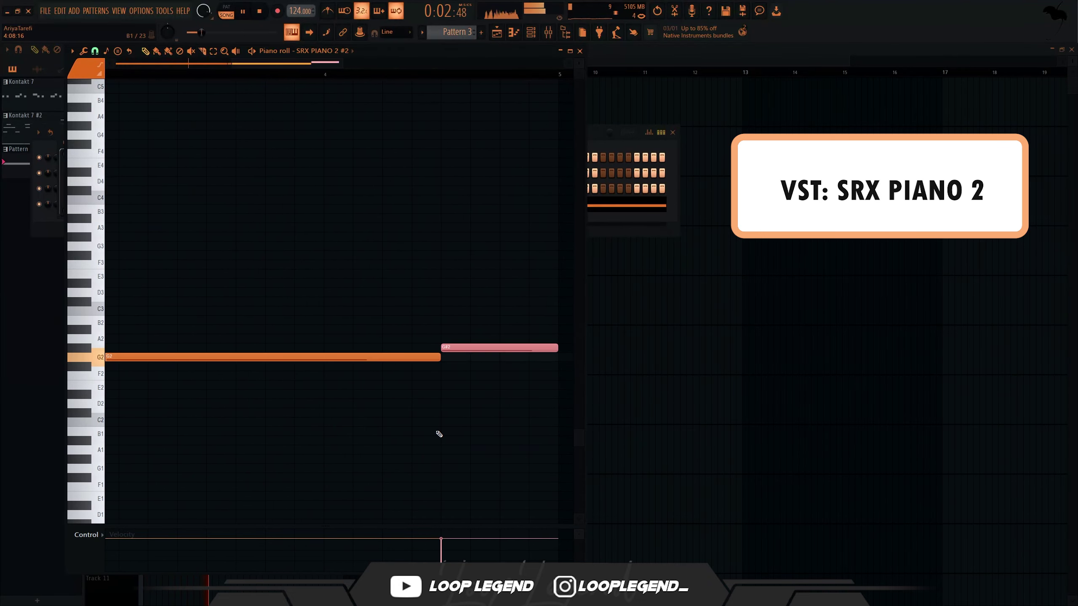
scroll(437, 433, "down", 4)
left_click_drag(302, 483, 402, 502)
left_click_drag(456, 535, 1, 346)
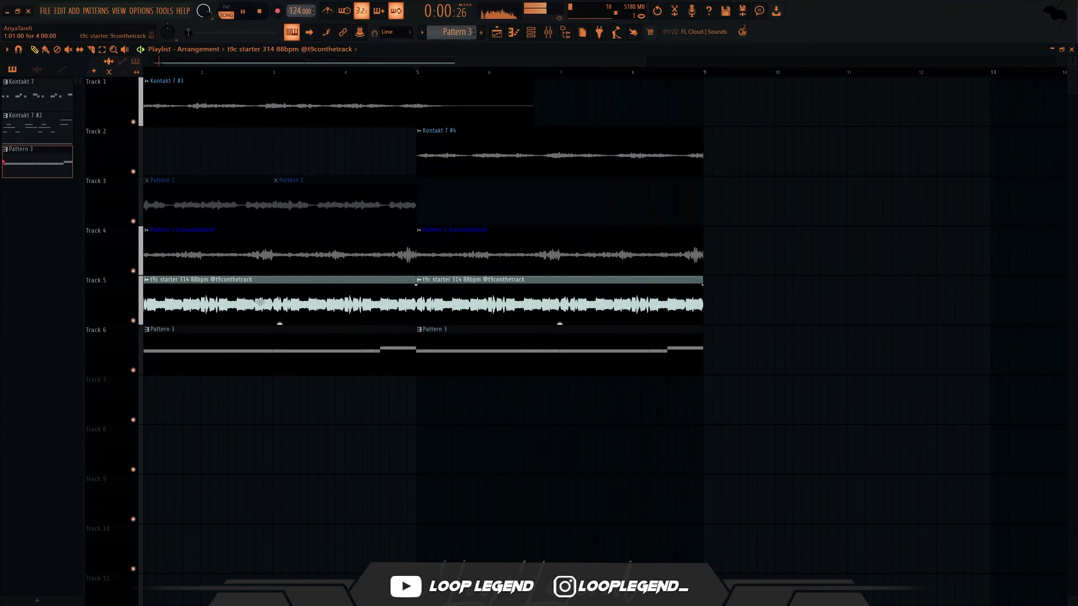
Step: Set the t9c starter 314 clip's pitch range to 12 semitones and its channel pitch to -1200 cents during playback
double_click(260, 303)
key("space")
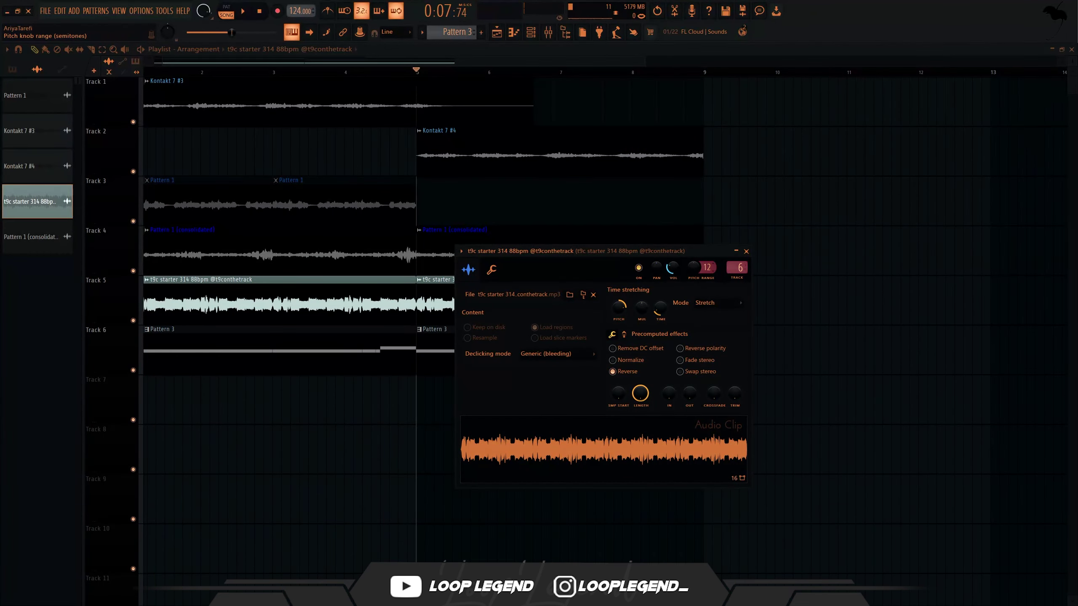
key("space")
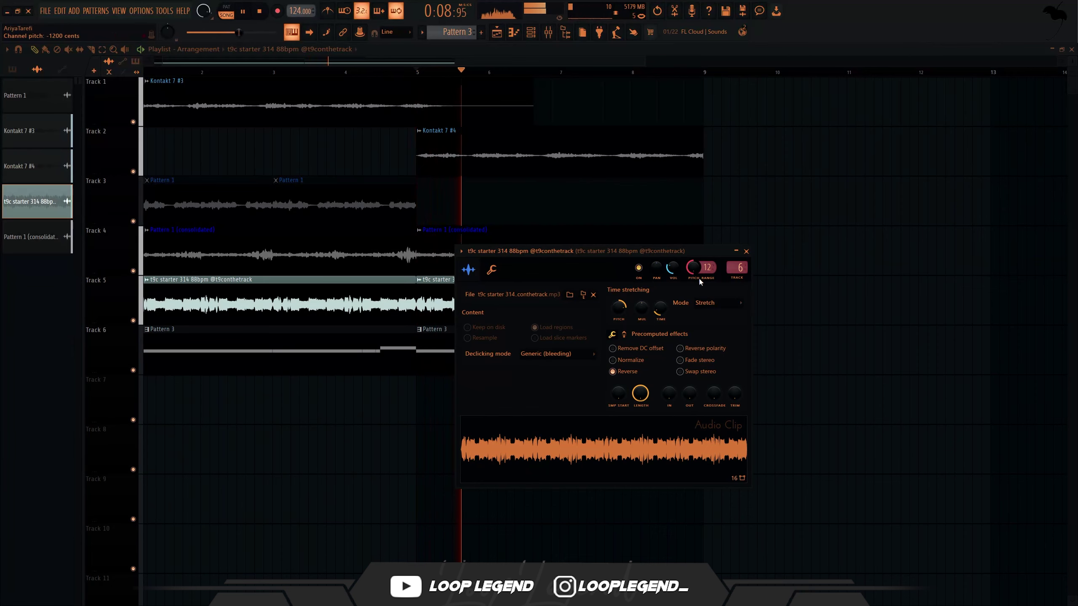
Step: Load Fruity Reeverb 2 in slot 5 of the t9c starter mixer track and raise its wet level
key("F9")
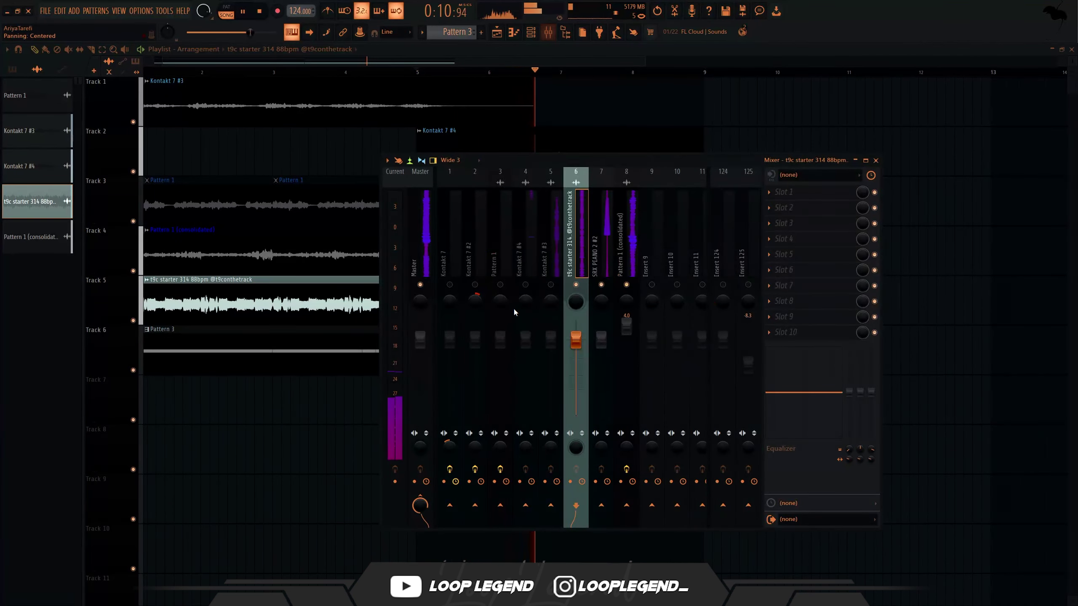
left_click(775, 282)
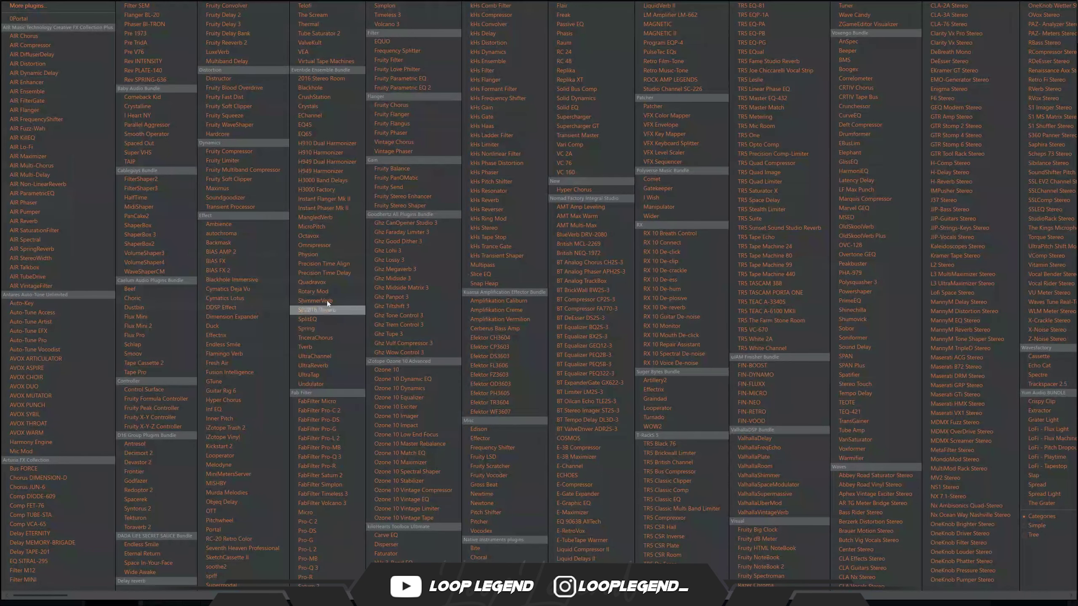
left_click(254, 42)
left_click_drag(299, 149, 300, 128)
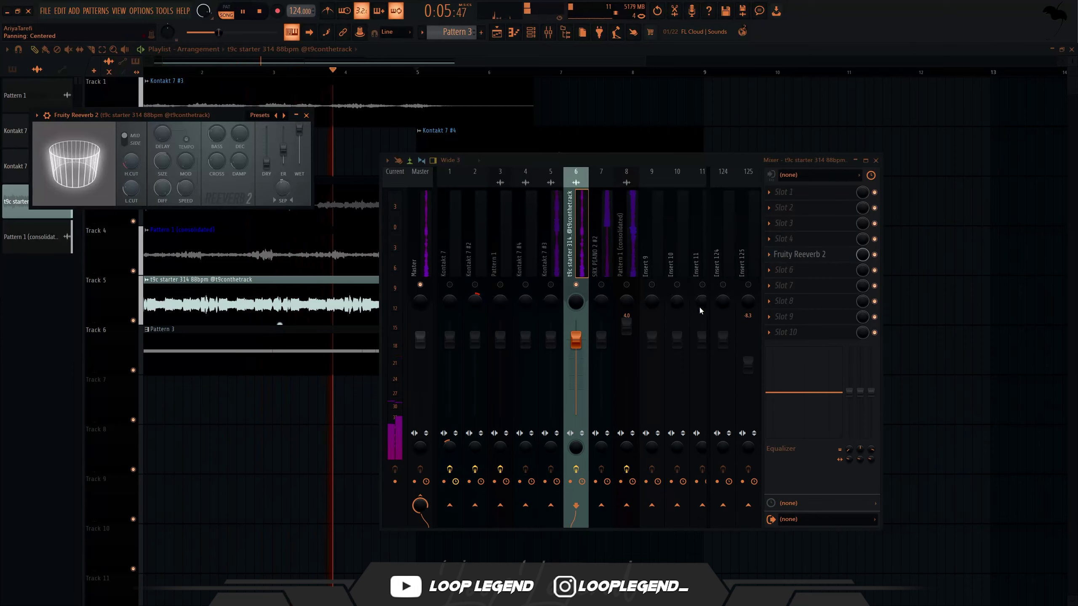
Step: Load Maximus in slot 8 of the t9c starter mixer track and close its window
left_click(784, 303)
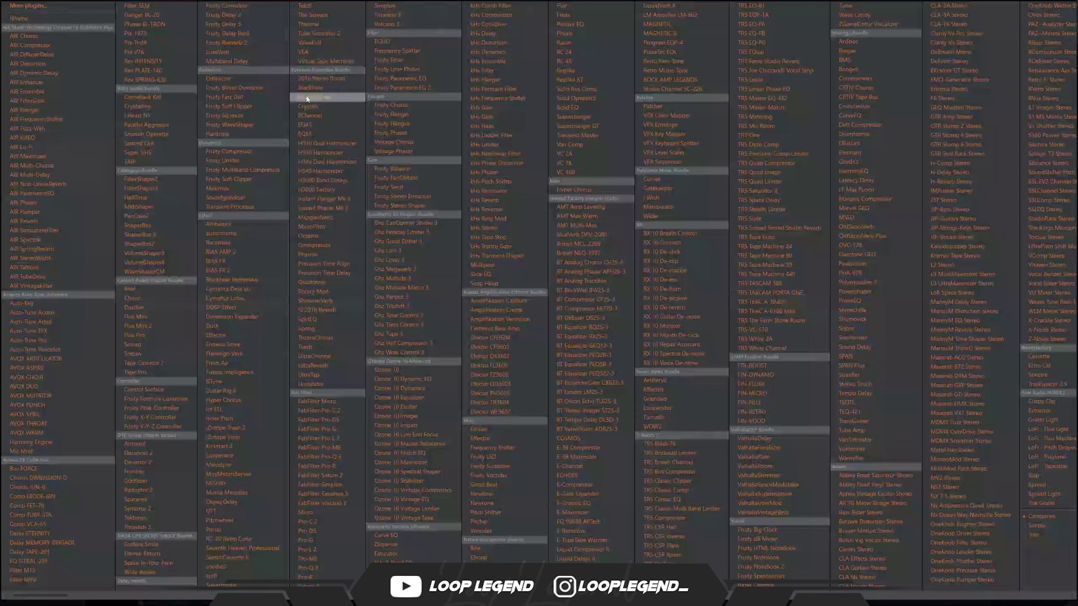
left_click(224, 186)
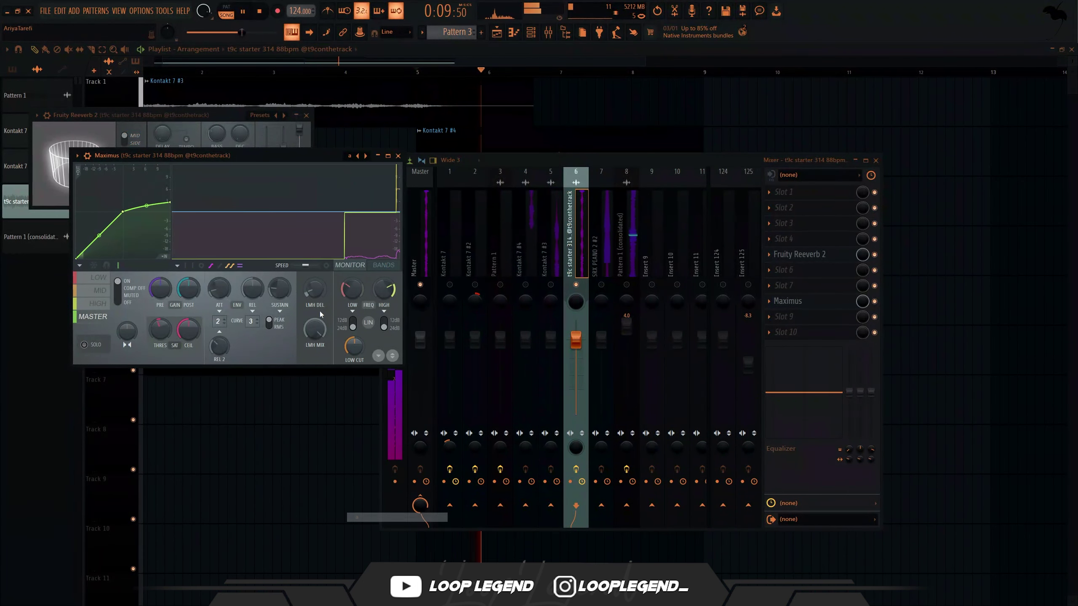
key("Escape")
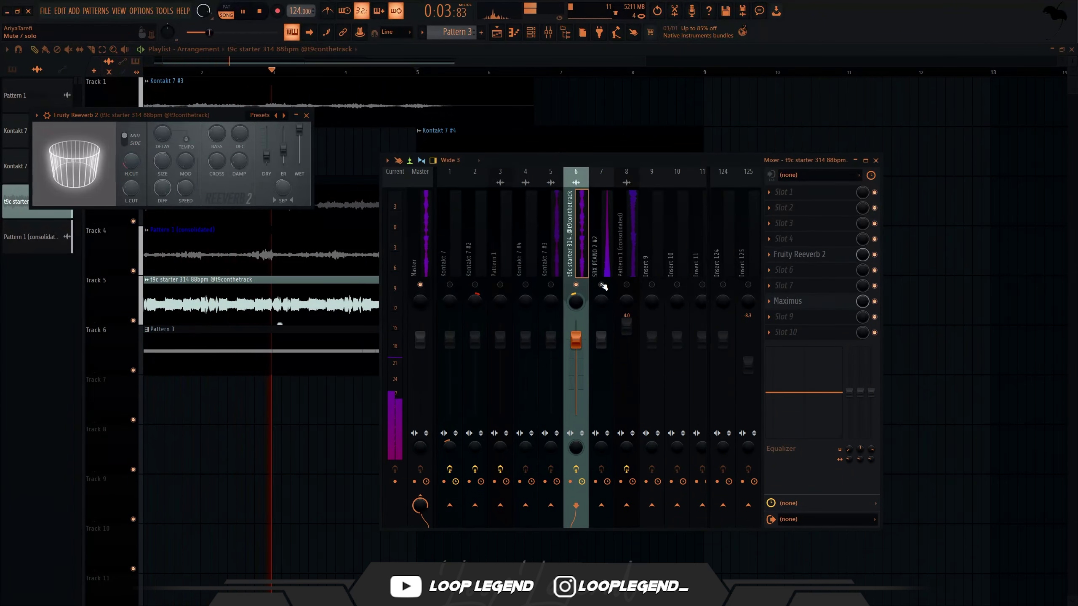
Step: Raise the t9c starter mixer track's volume to slightly under 5.6 dB and toggle the mute of the Pattern 1 (consolidated) track
left_click_drag(577, 340, 585, 321)
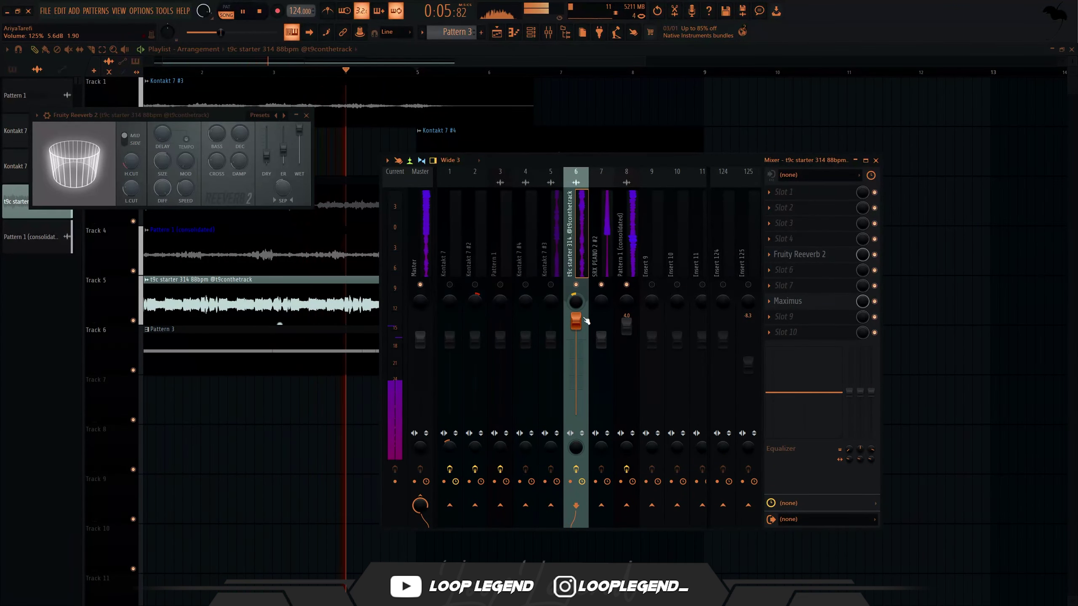
left_click(627, 285)
left_click_drag(577, 320, 577, 324)
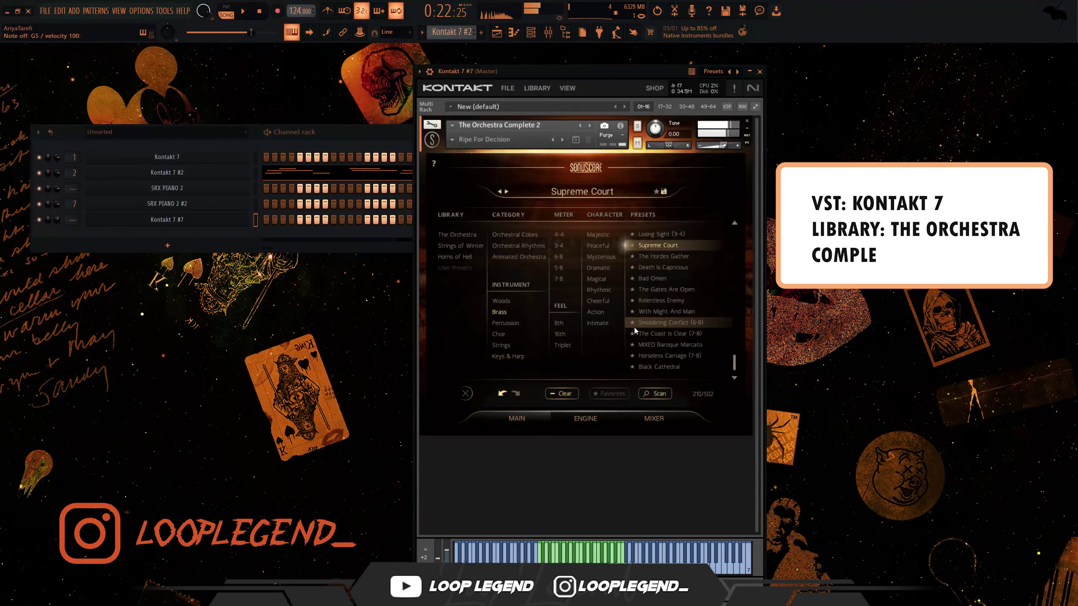
Step: Audition brass presets such as Smoldering Conflict (6-8) in The Orchestra Complete 2 and load Horseless Carriage (7-8)
left_click(677, 323)
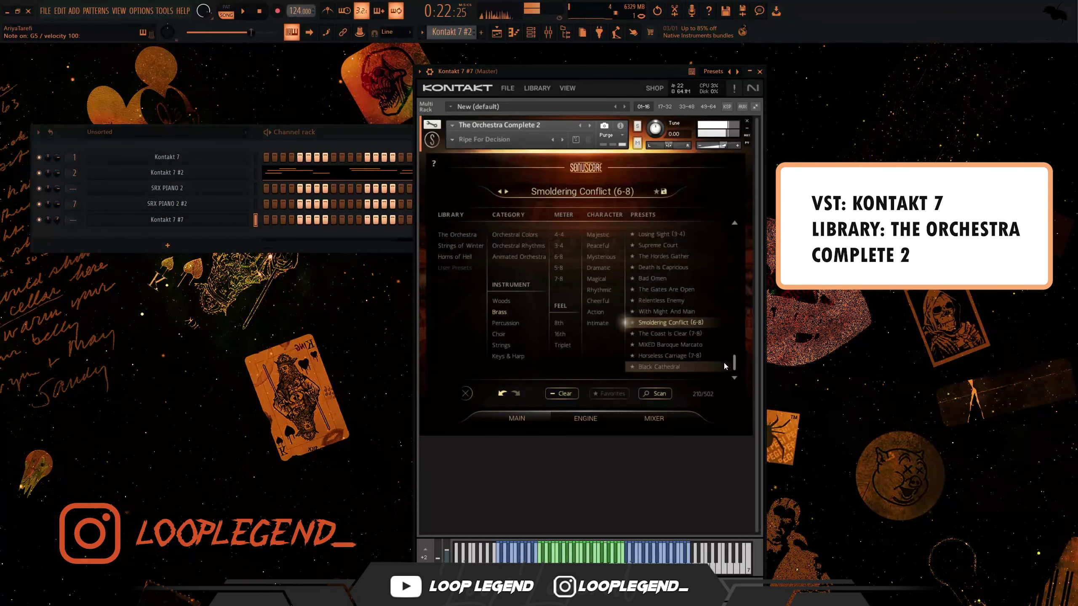
left_click(690, 356)
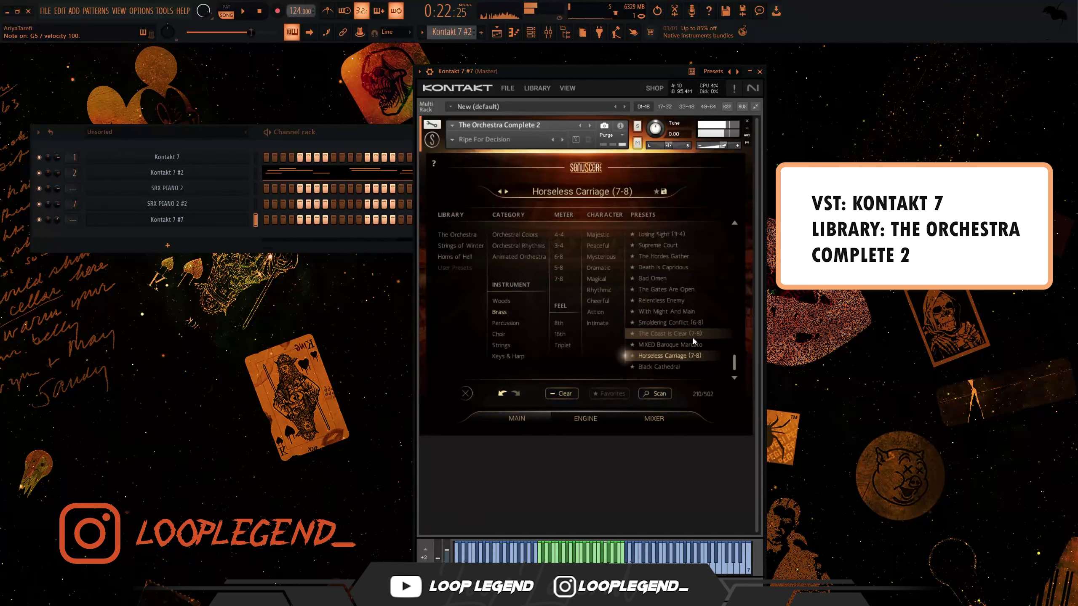
left_click(692, 339)
left_click(684, 355)
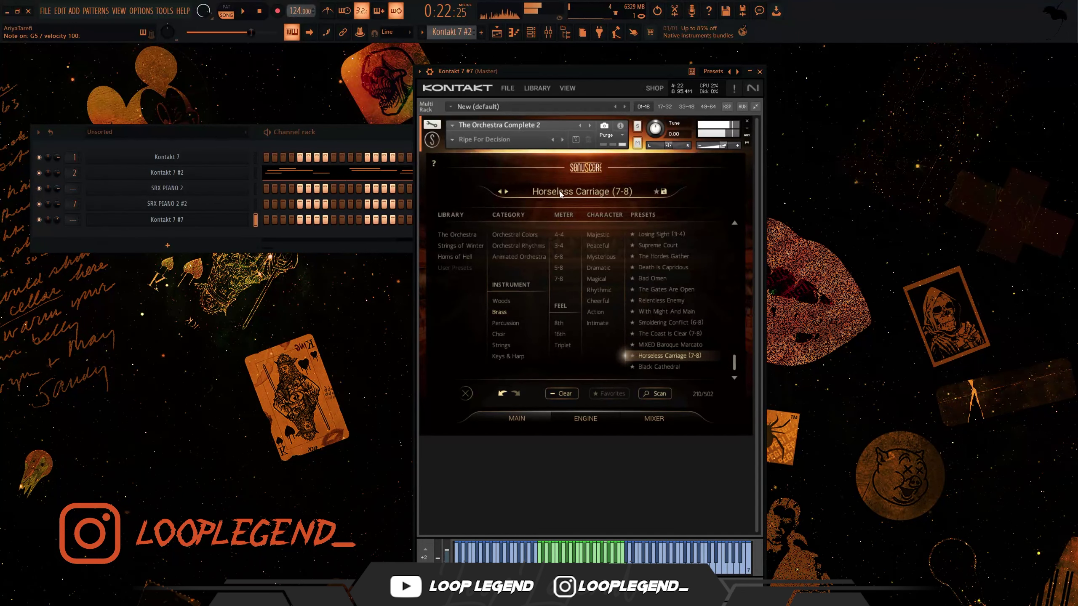
Step: Mute Cembalo Hit and Non Pitched Drums in Horseless Carriage, keeping both violin slots and Evil Brass Staccato active
left_click(511, 418)
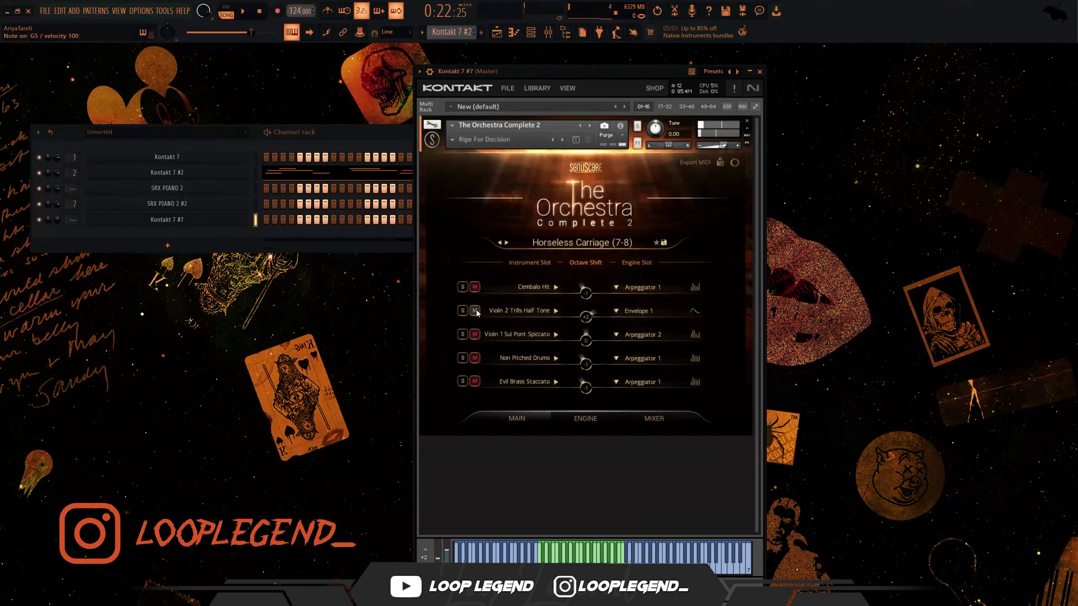
left_click(475, 334)
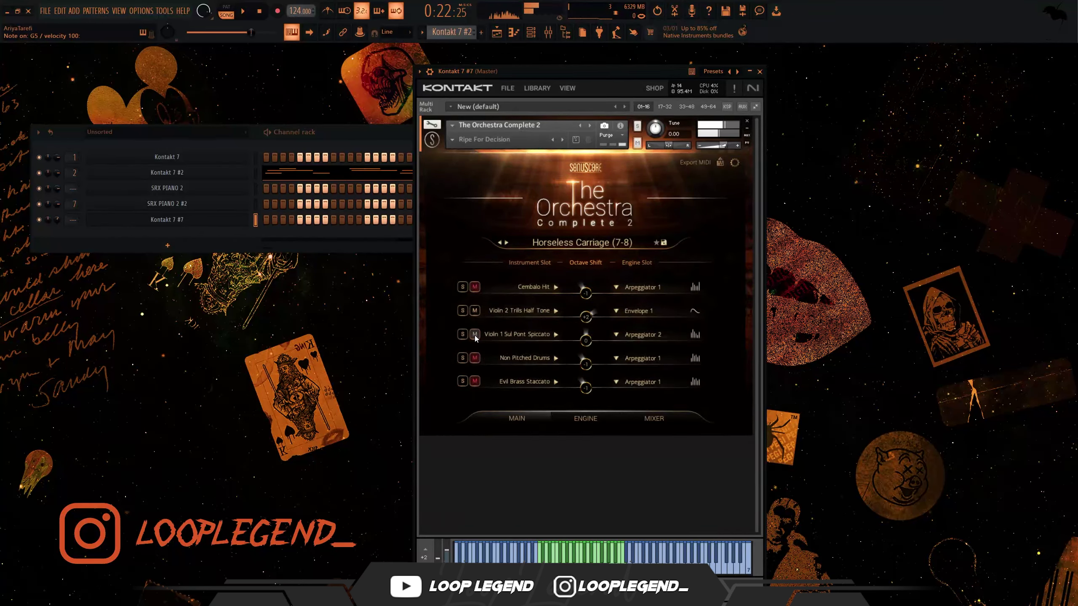
left_click(474, 359)
left_click_drag(519, 73, 530, 55)
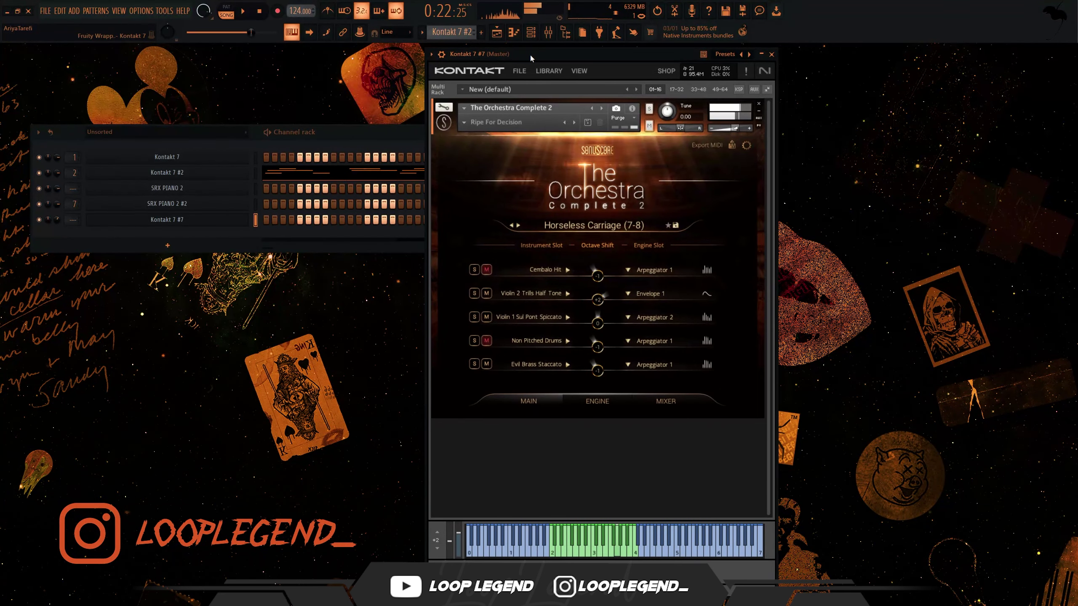
Step: Open the Kontakt 7 #7 piano roll during playback and add a G#5 note in the second half of bar 4
key("space")
left_click(514, 32)
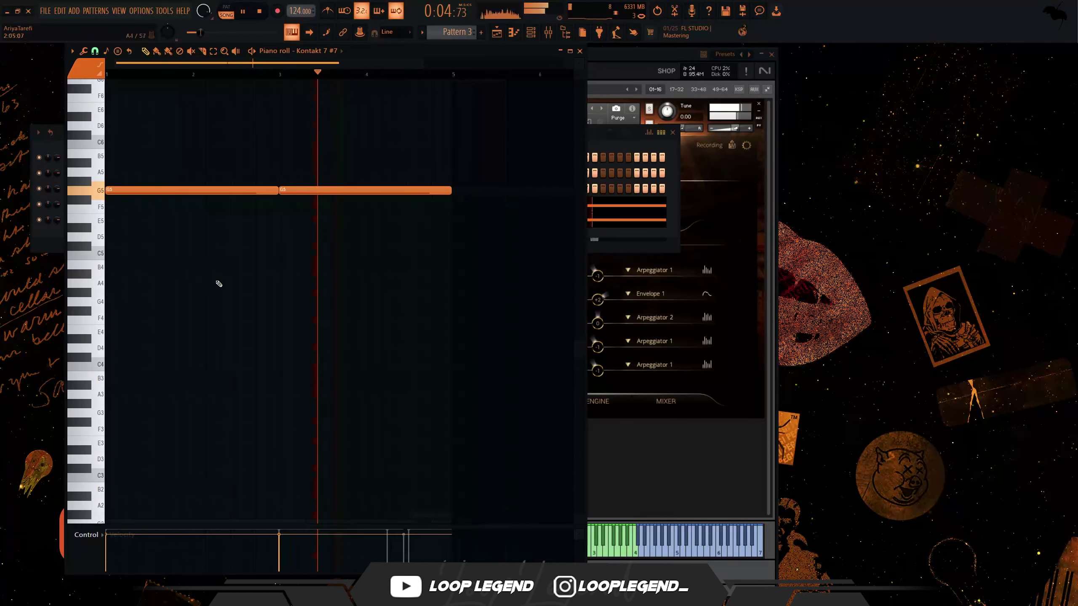
left_click(415, 181)
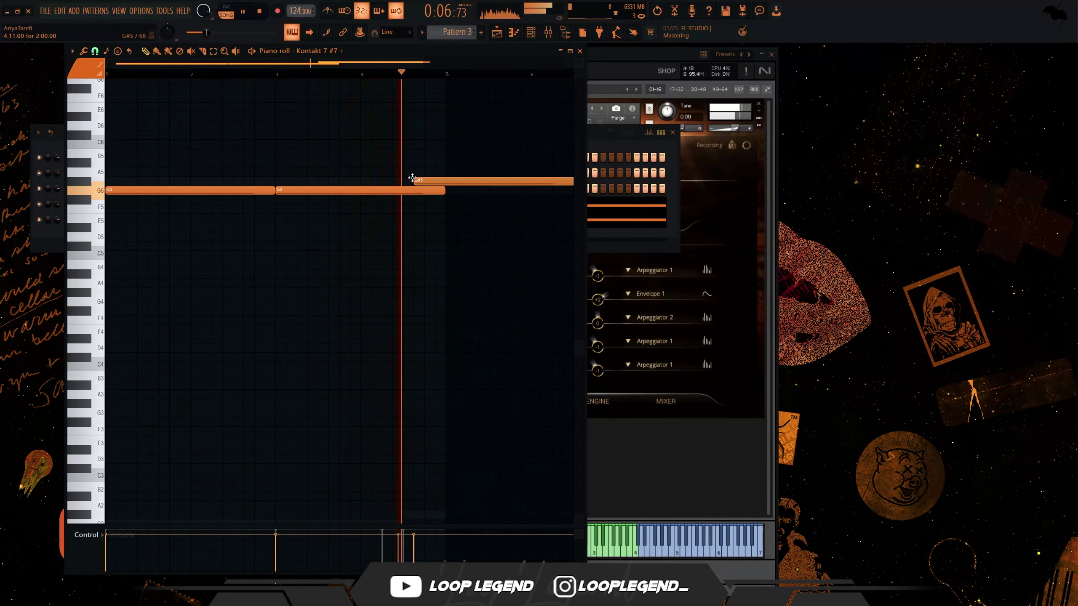
Step: Make the Pattern 3 clip at bar 9 on Track 3 unique as Pattern 4, and replace the bar 13 clip with its duplicate
key("F5")
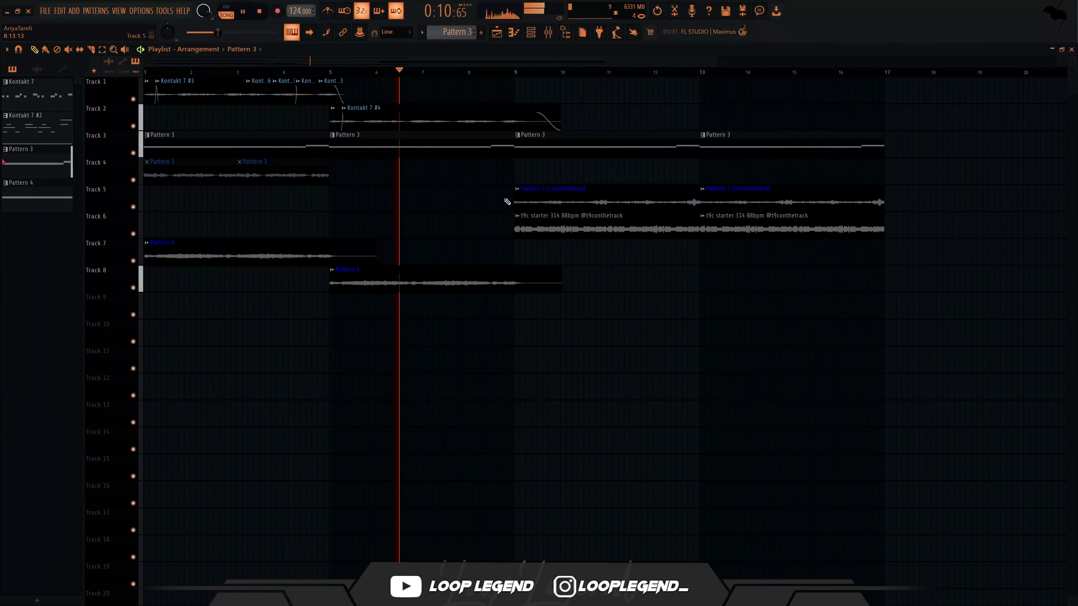
right_click(517, 140)
left_click(540, 219)
right_click(768, 140)
left_click(664, 147, "ctrl")
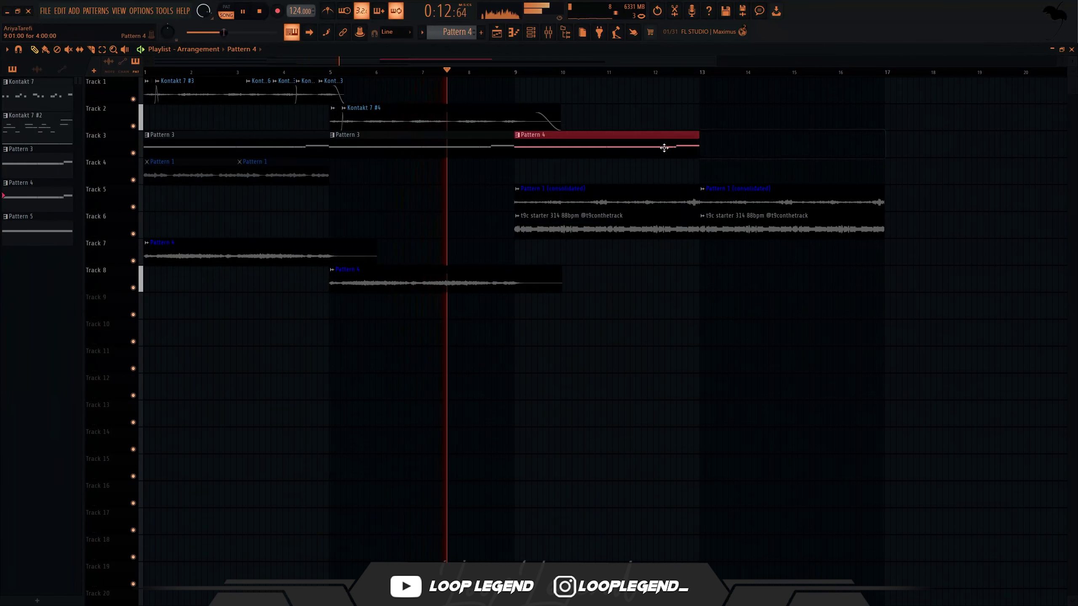
key("ctrl+b")
Step: Open Pattern 4's SRX PIANO 2 #2 piano roll and slice its opening G2 note into three sections
double_click(655, 143)
left_click(203, 52)
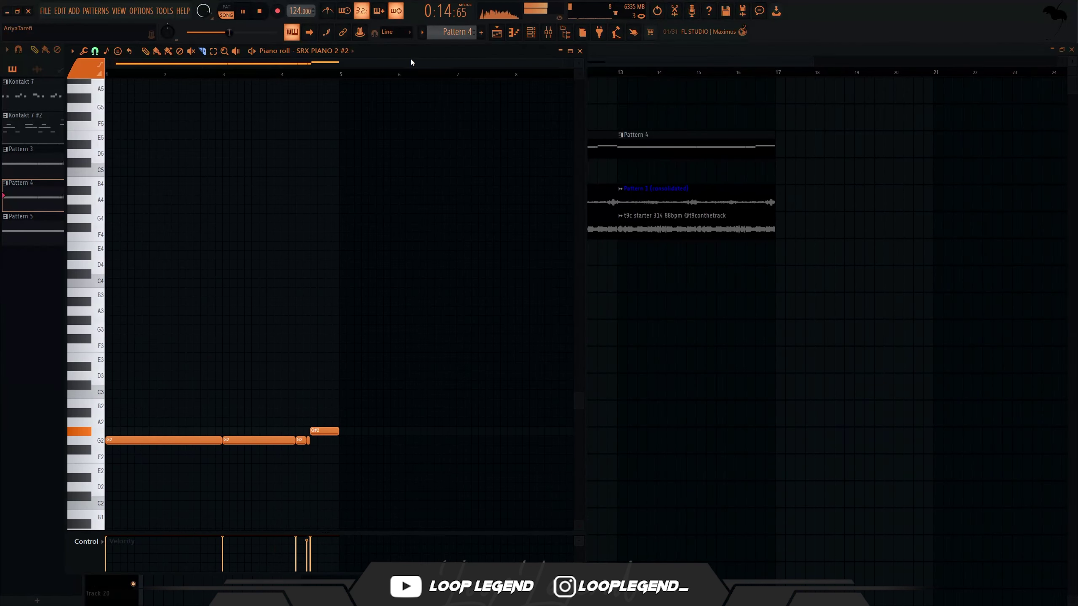
left_click_drag(411, 58, 474, 58)
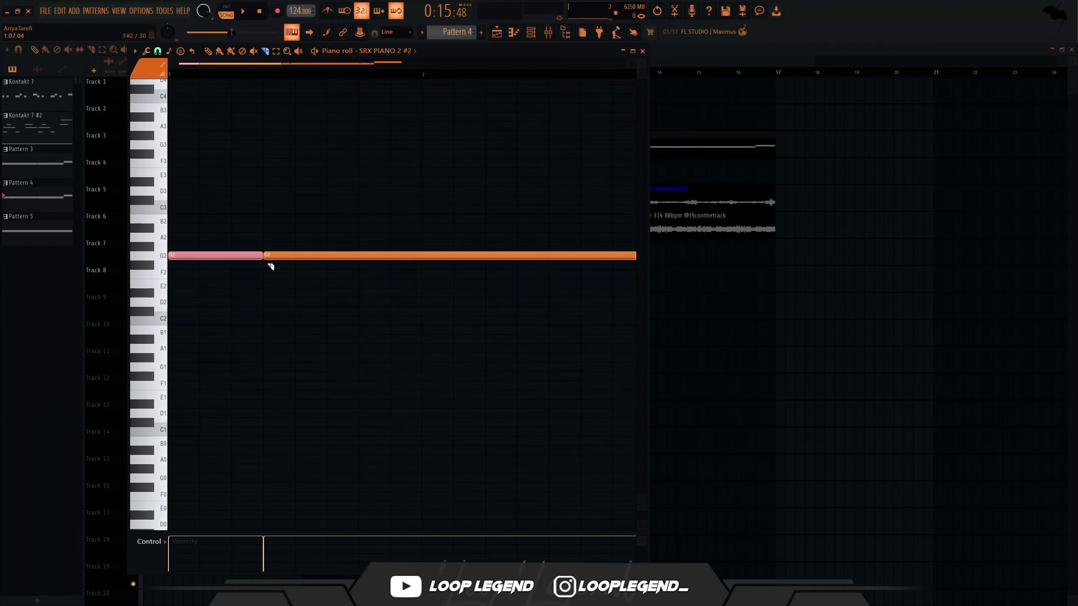
key("space")
left_click_drag(364, 248, 362, 259)
scroll(337, 274, "down", 3)
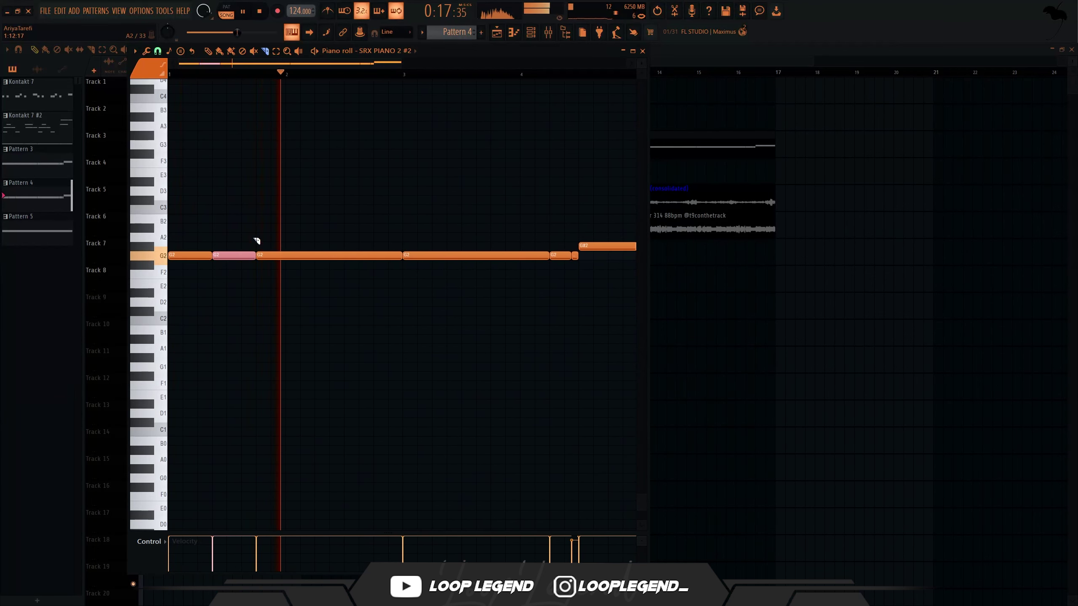
Step: Move the first sliced note in Pattern 4 down to F2 and the second up to G#2
key("p")
left_click_drag(192, 255, 194, 274)
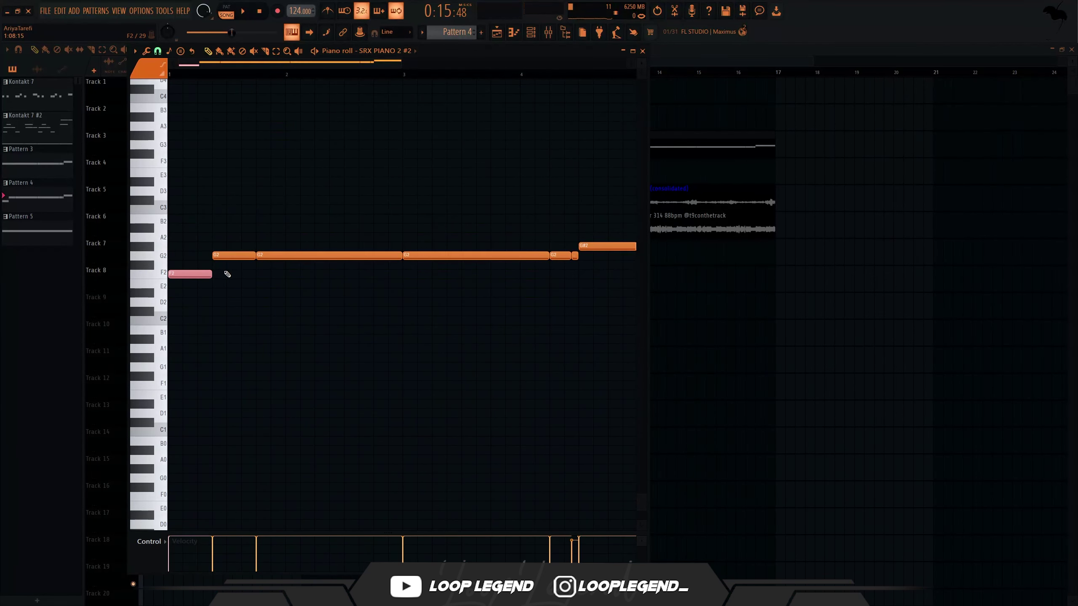
scroll(409, 318, "down", 1)
Step: Replace the notes in bars 3 and 4 of Pattern 4 with a duplicate of the first two bars' phrase
left_click_drag(387, 322, 454, 184)
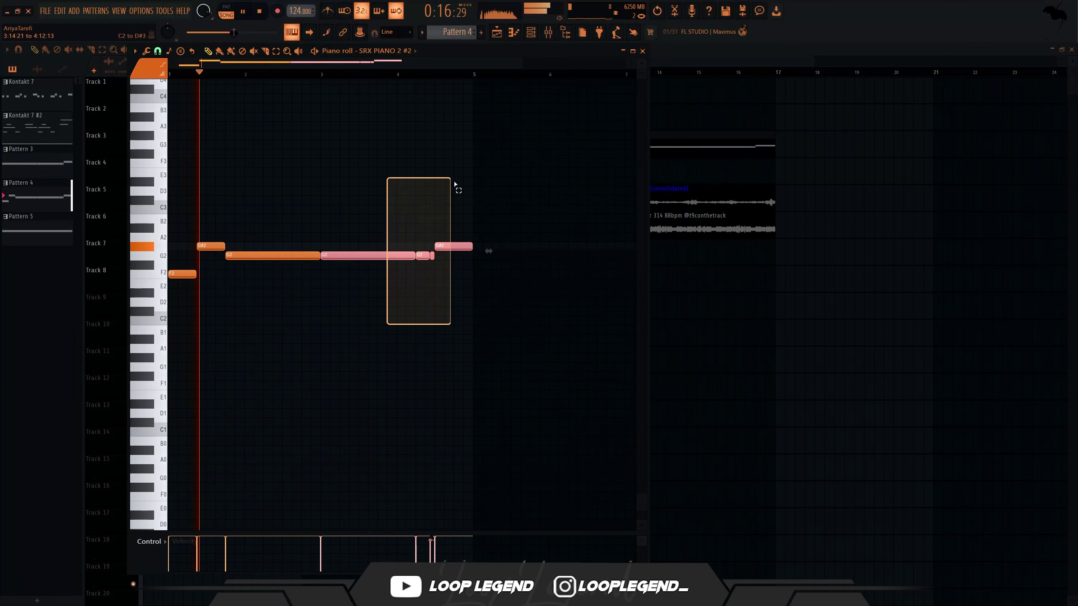
key("Delete")
key("ctrl+b")
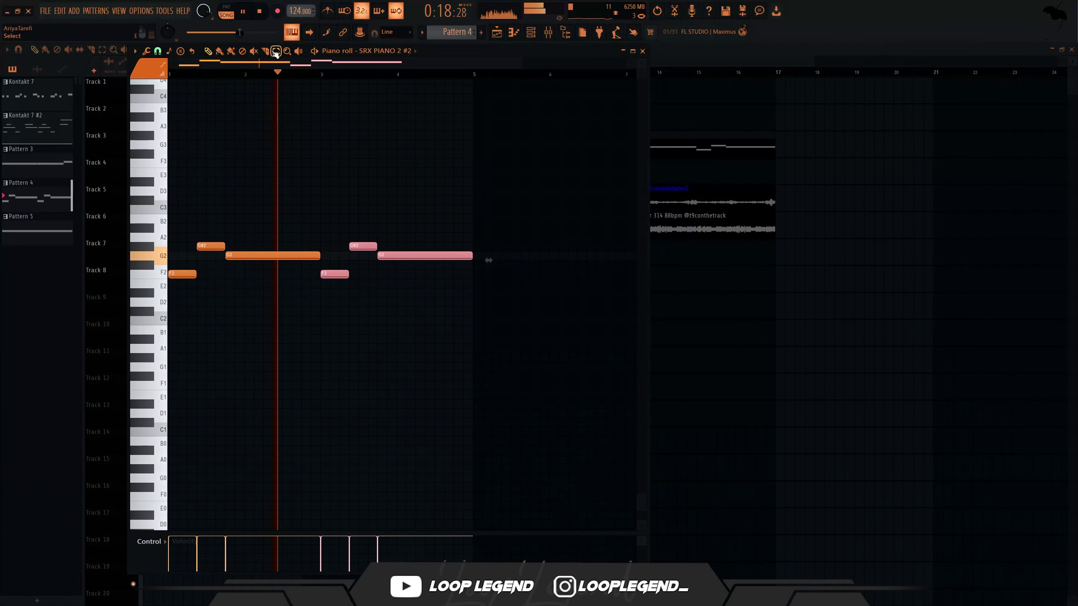
Step: Slice the final G2 note of Pattern 4 in the second half of bar 4
scroll(445, 276, "up", 3)
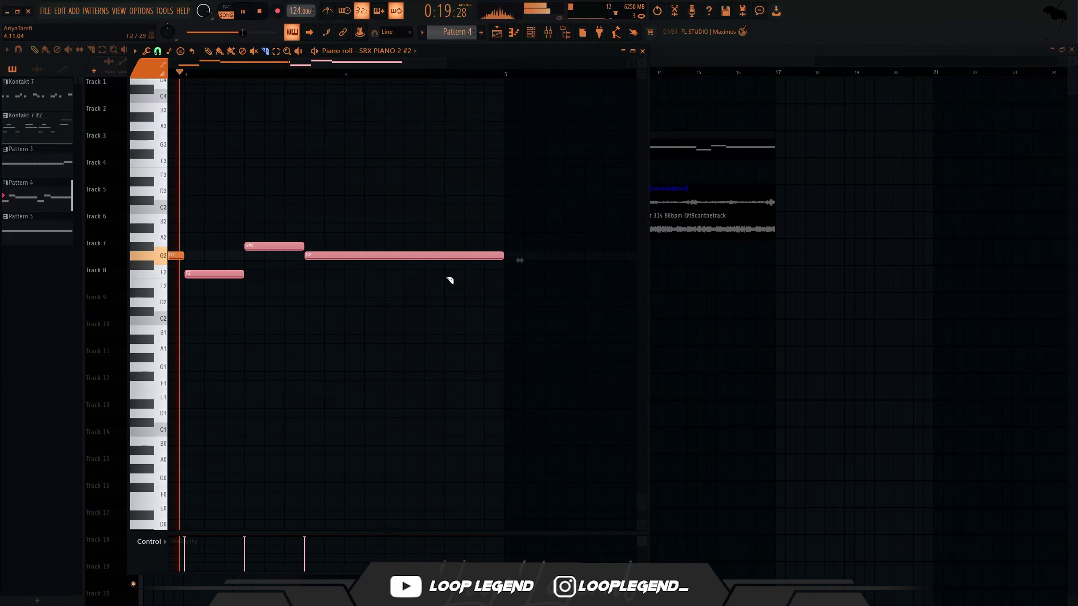
left_click(446, 253)
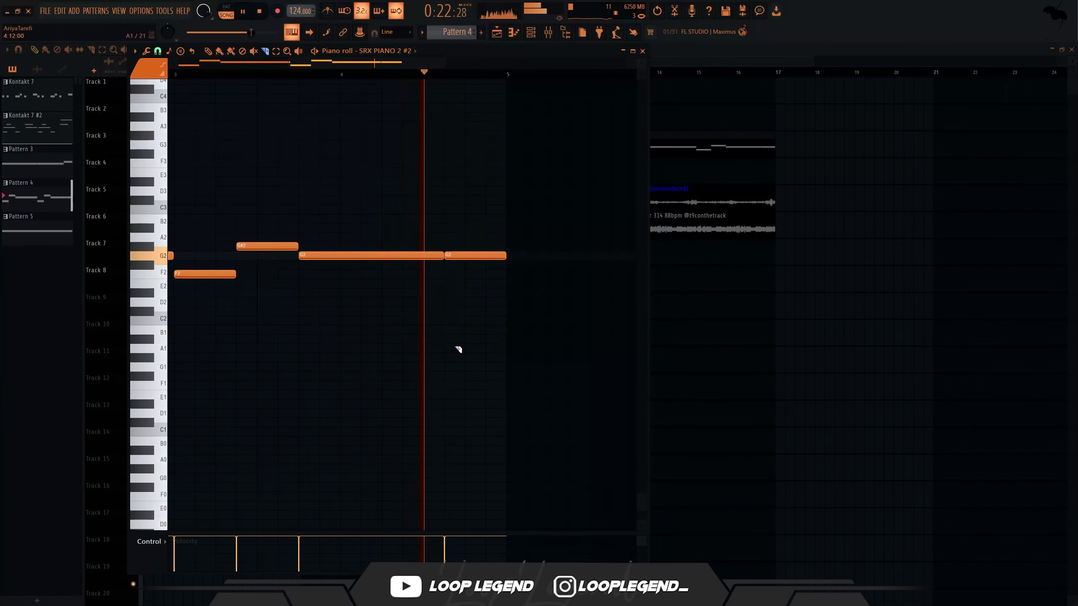
scroll(453, 355, "down", 2)
key("ctrl+b")
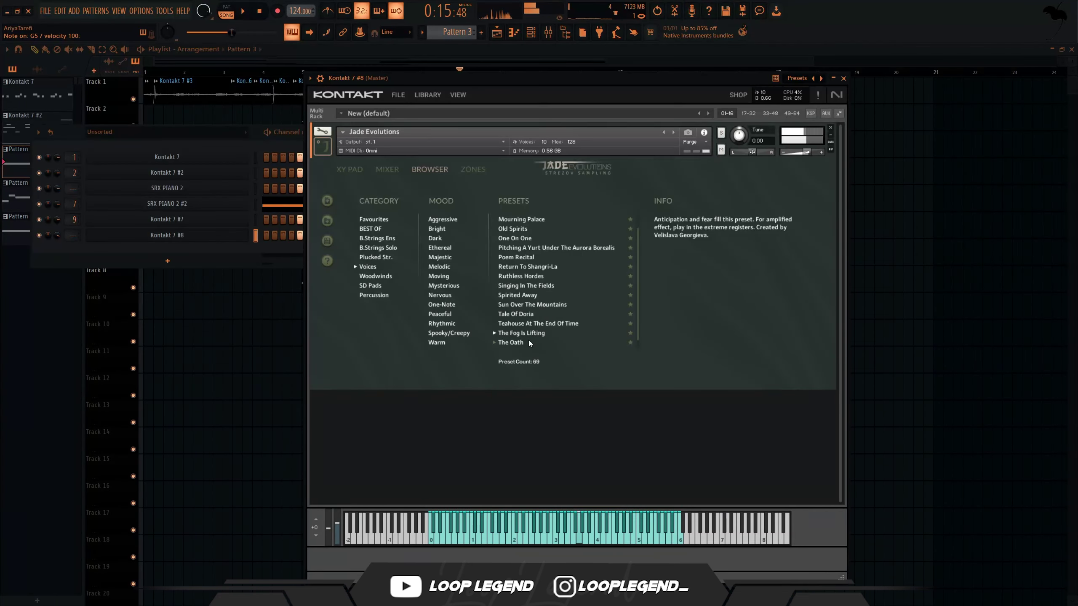
Step: Audition The Oath in Jade Evolutions' Voices category, load Tale Of Doria, and open the Kontakt 7 #8 piano roll
left_click(507, 345)
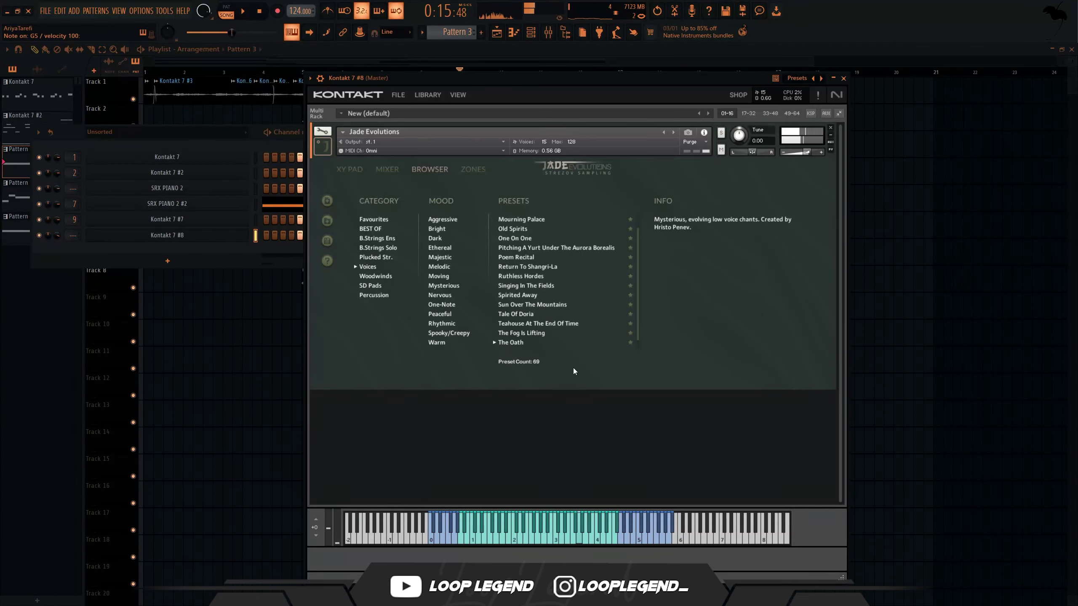
left_click(525, 315)
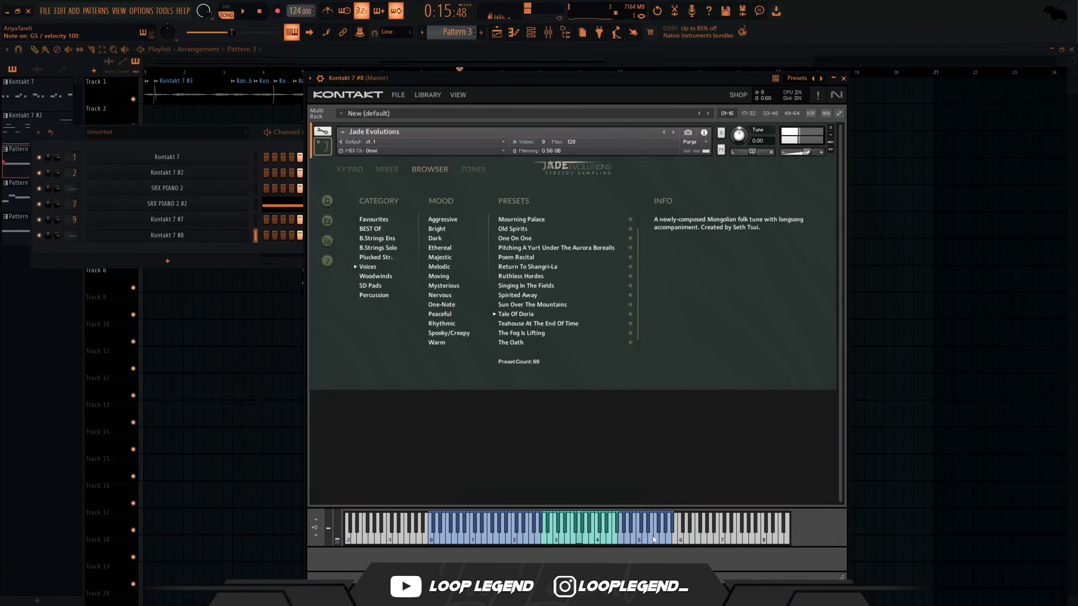
left_click(516, 36)
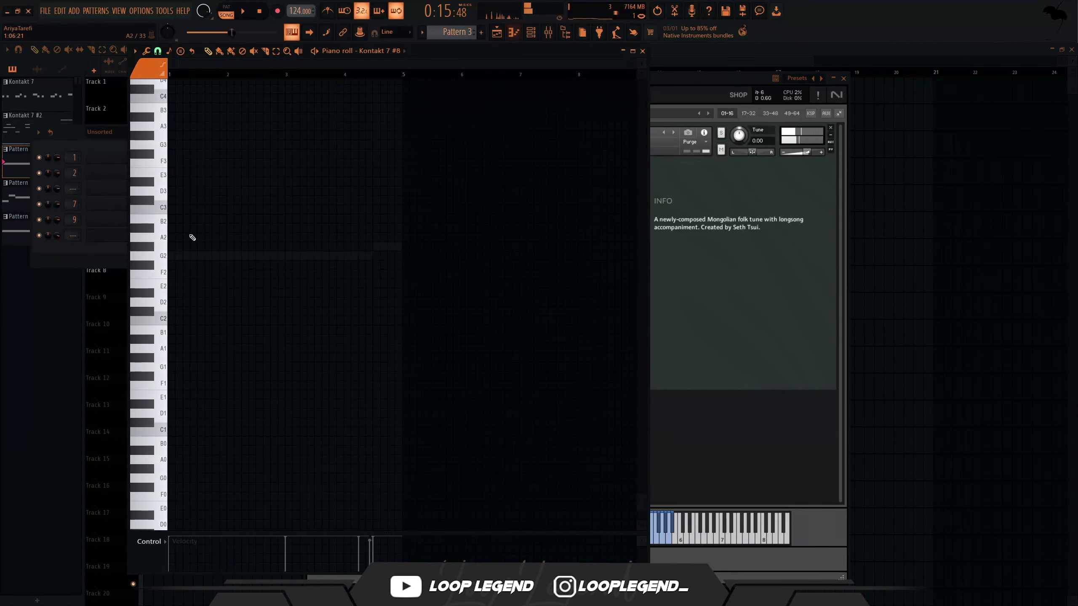